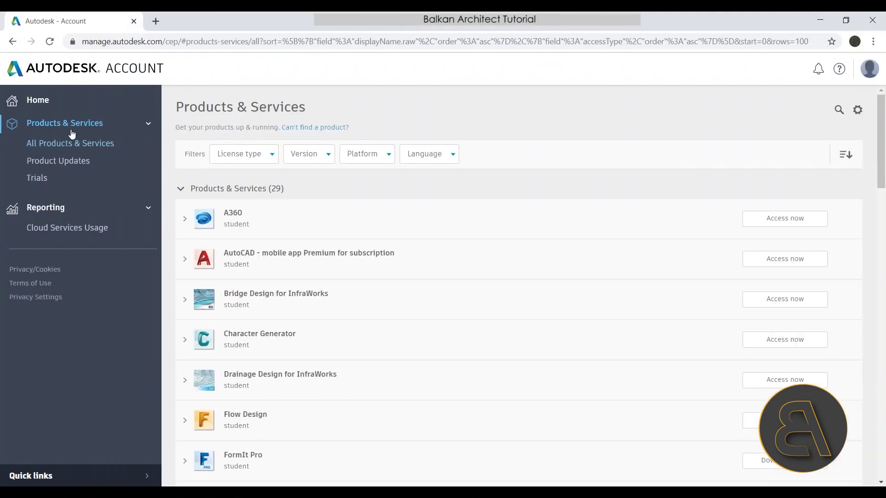
- Show all products and services in the Autodesk account and expand the Revit entry's details
left_click(64, 131)
left_click(69, 132)
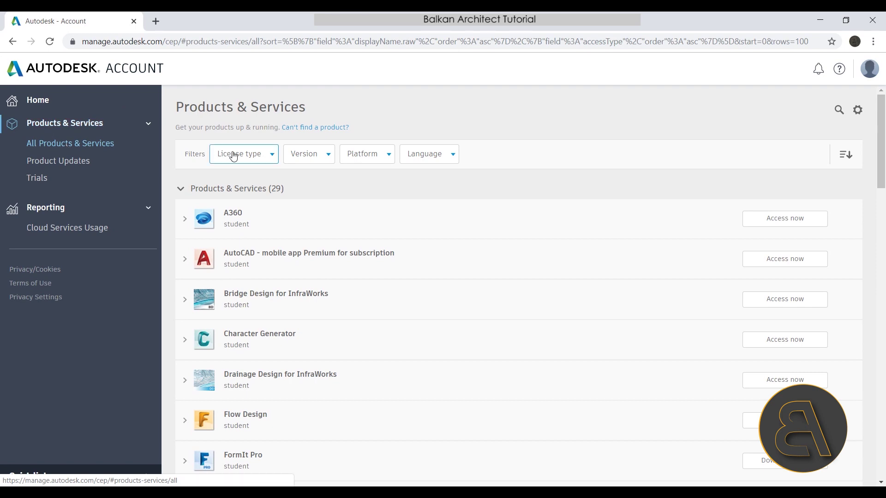
scroll(353, 204, "down", 3)
scroll(354, 205, "down", 15)
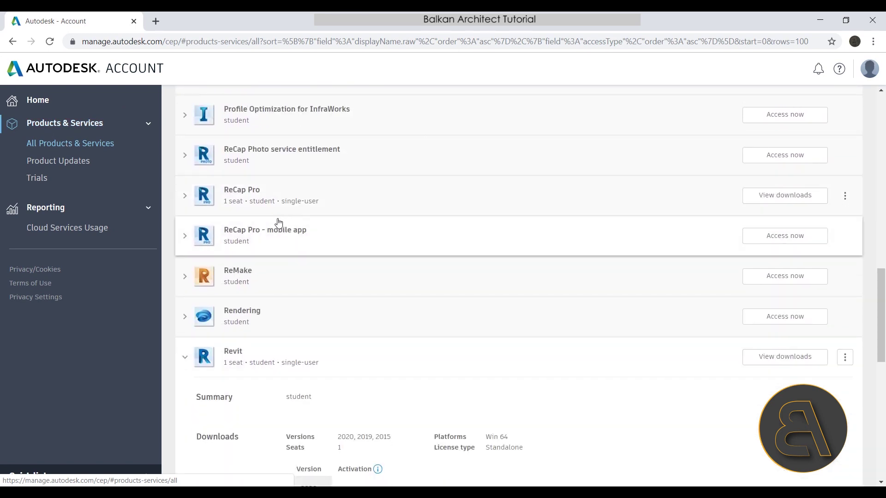
scroll(278, 226, "down", 1)
left_click(185, 306)
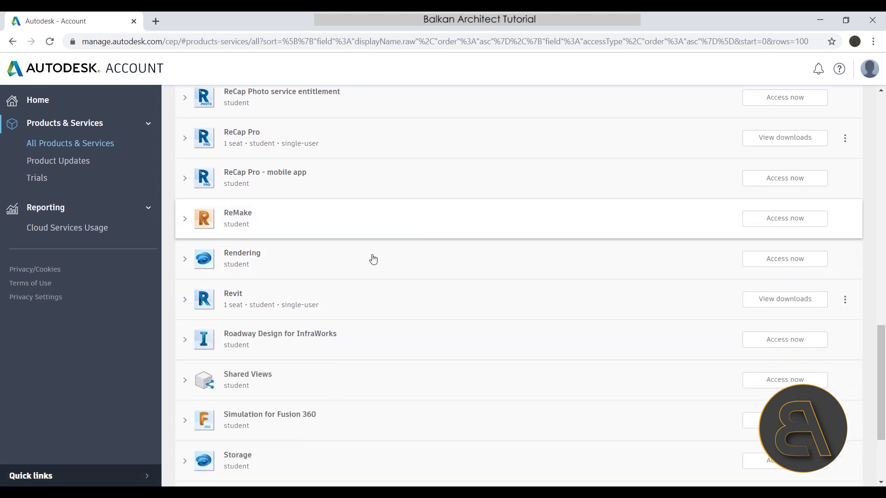
left_click(185, 307)
scroll(411, 185, "down", 3)
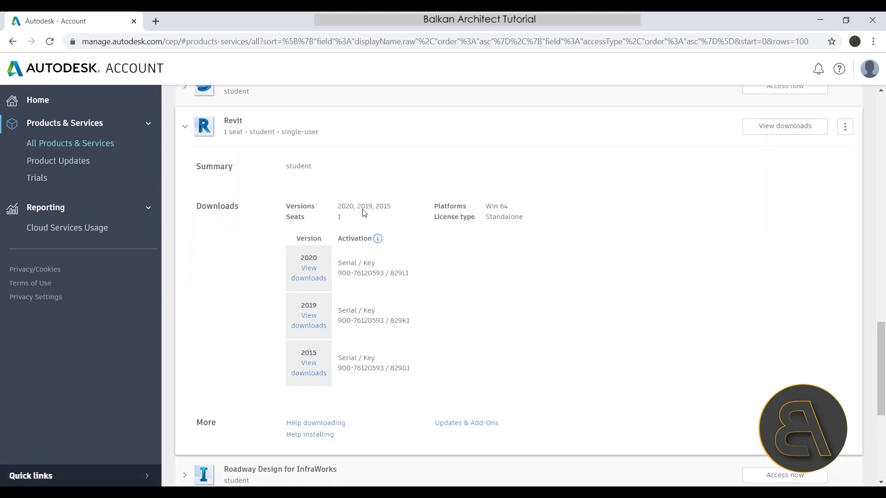
scroll(341, 271, "down", 1)
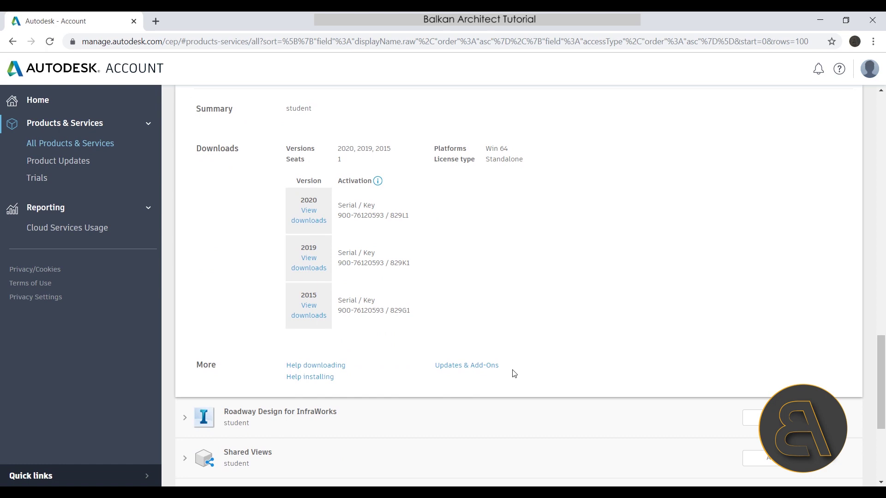
- Open Revit's updates and add-ons and search them for "site"
left_click(461, 367)
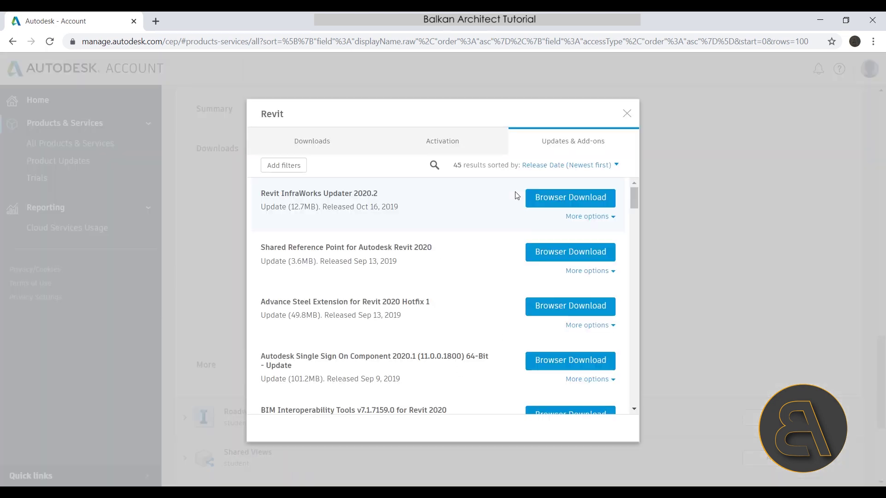
scroll(490, 251, "down", 6)
scroll(490, 251, "down", 20)
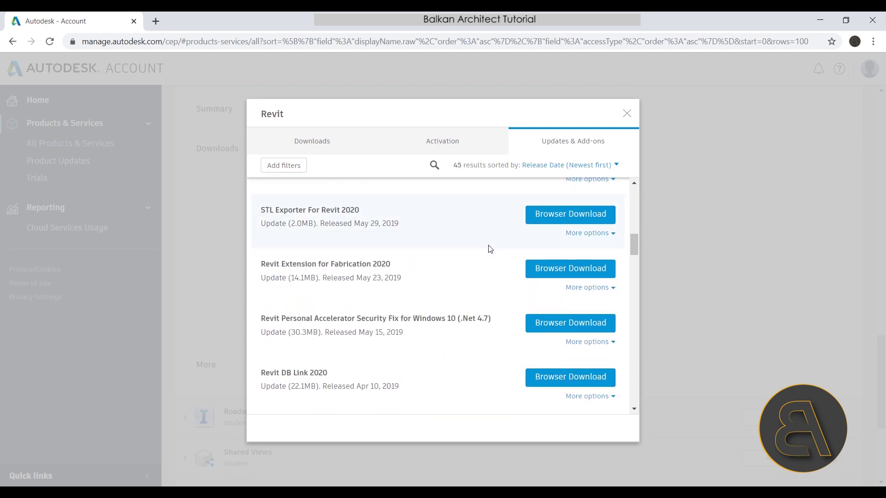
scroll(490, 249, "down", 3)
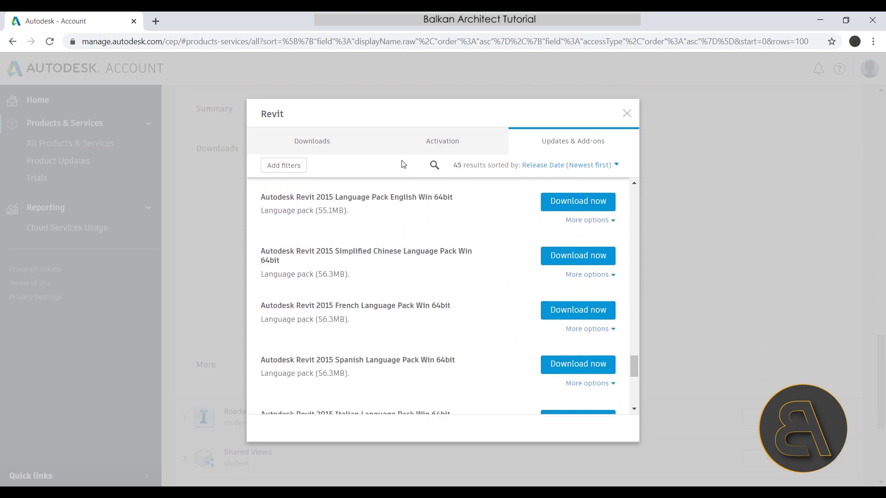
left_click(435, 164)
type("site")
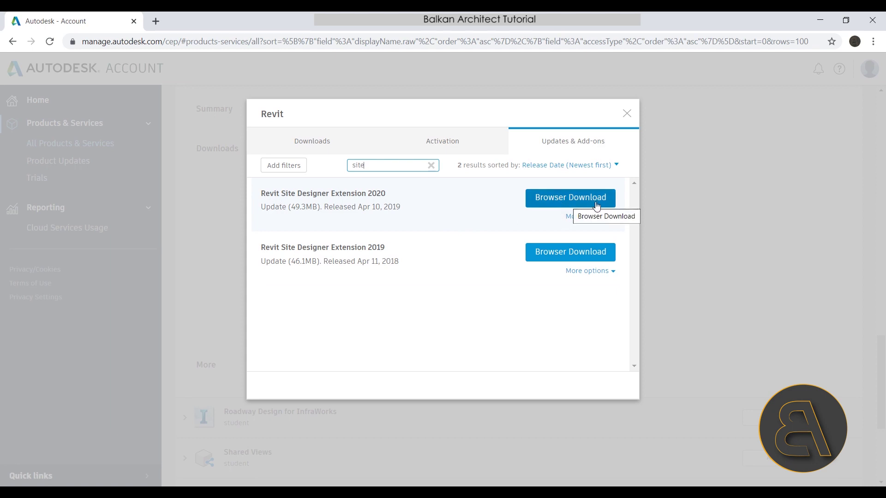
- Download the Revit Site Designer Extension 2020 and launch the downloaded RSD.msi installer
left_click(613, 217)
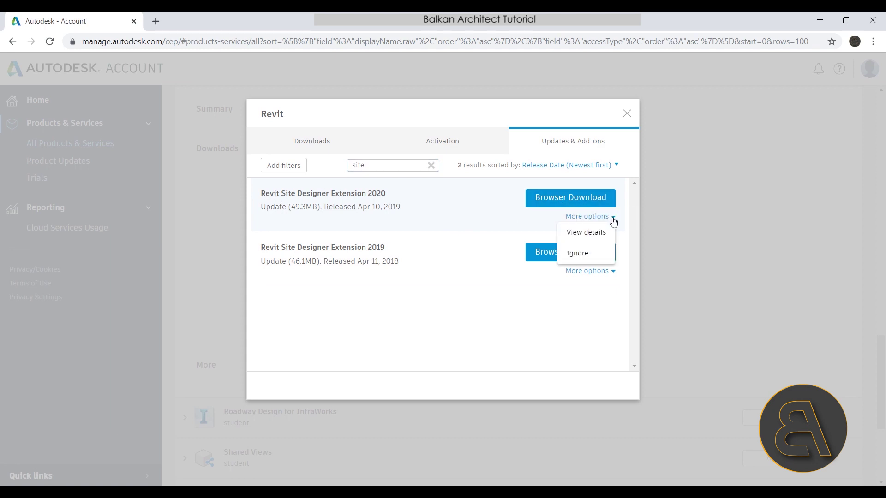
left_click(549, 199)
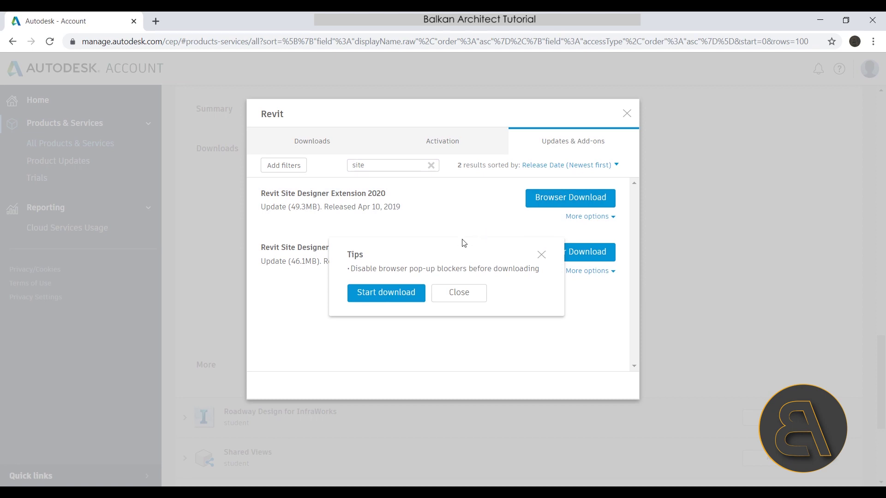
left_click(409, 300)
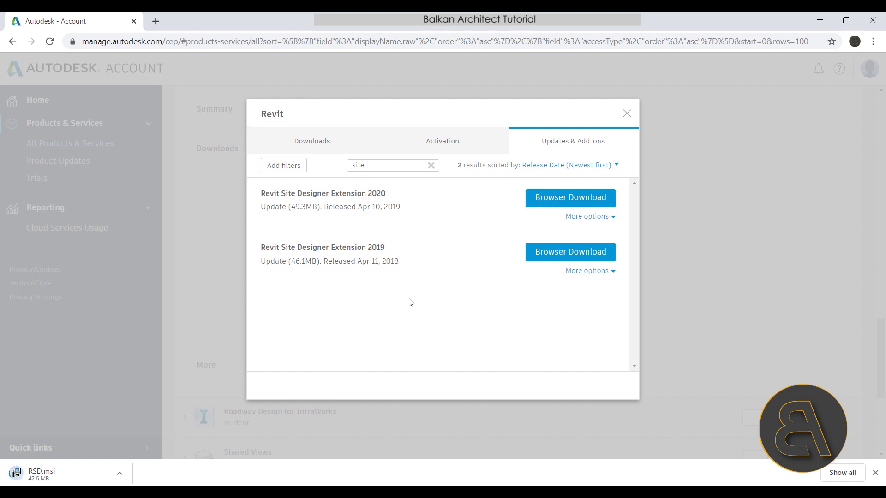
left_click(65, 472)
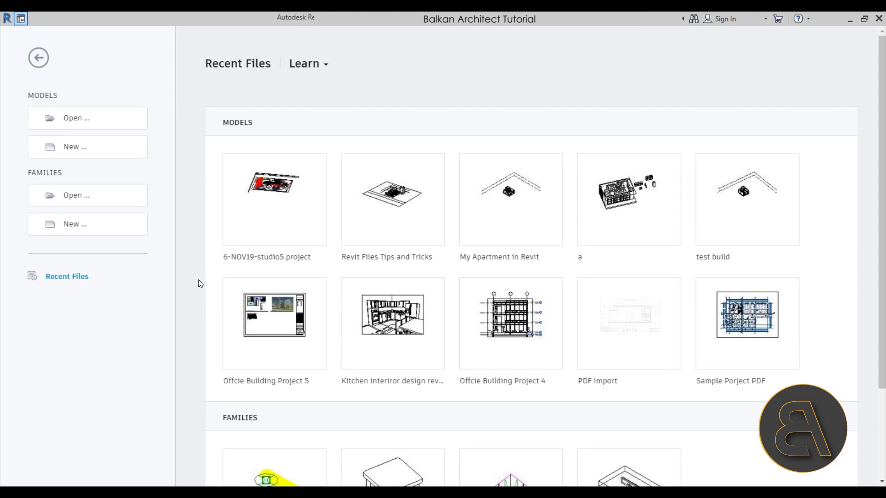
- In Revit, create a new project based on the Architectural Template
left_click(70, 149)
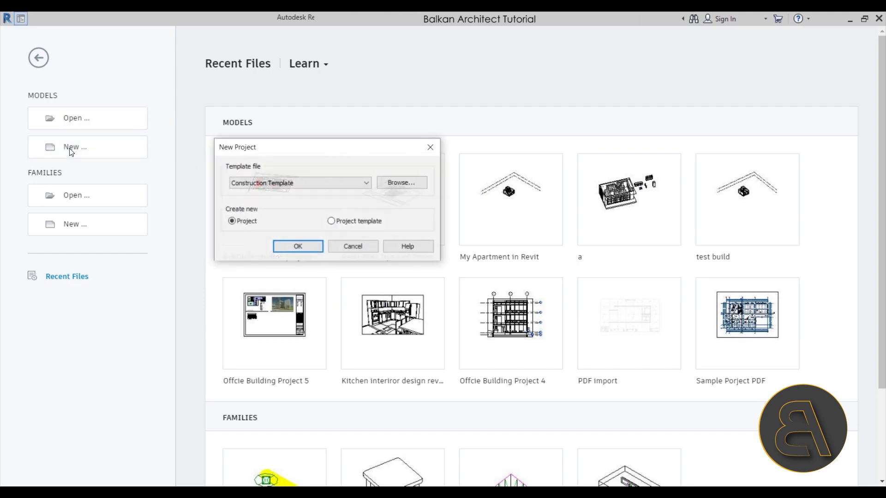
left_click(264, 184)
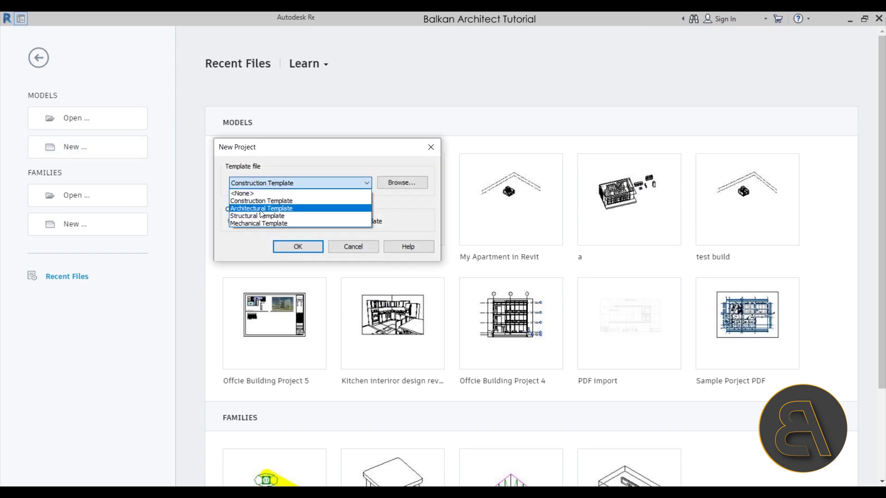
left_click(248, 210)
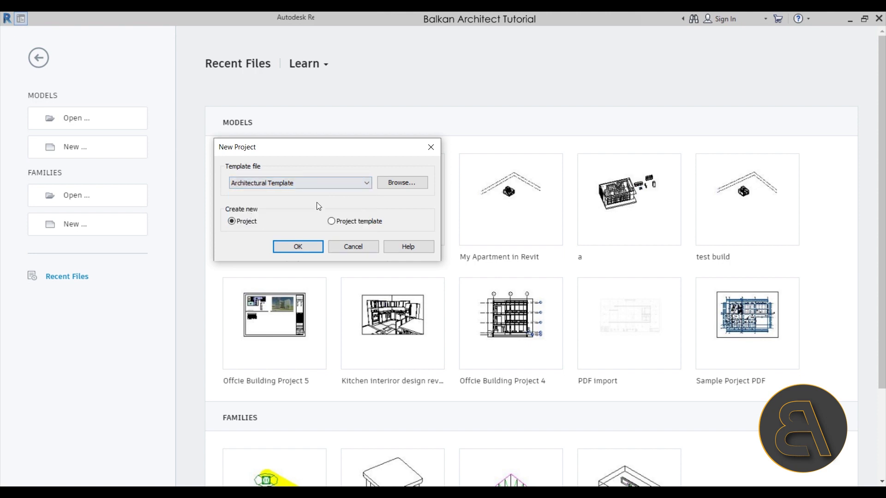
left_click(308, 245)
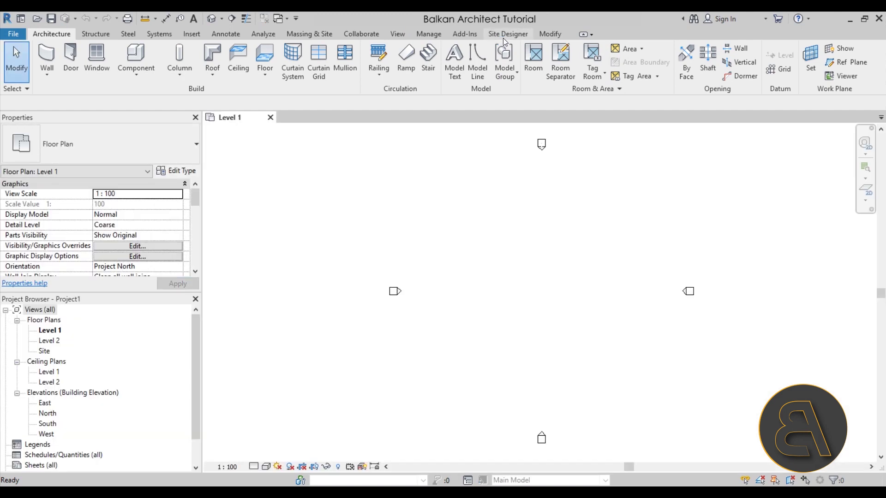
- Show the Site Designer tools, then the massing and site tools, and open the Site floor plan
left_click(500, 35)
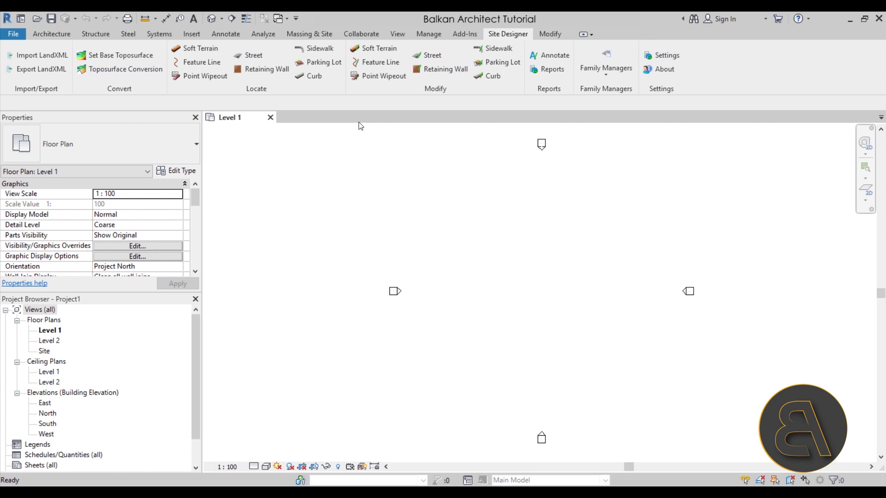
left_click(321, 36)
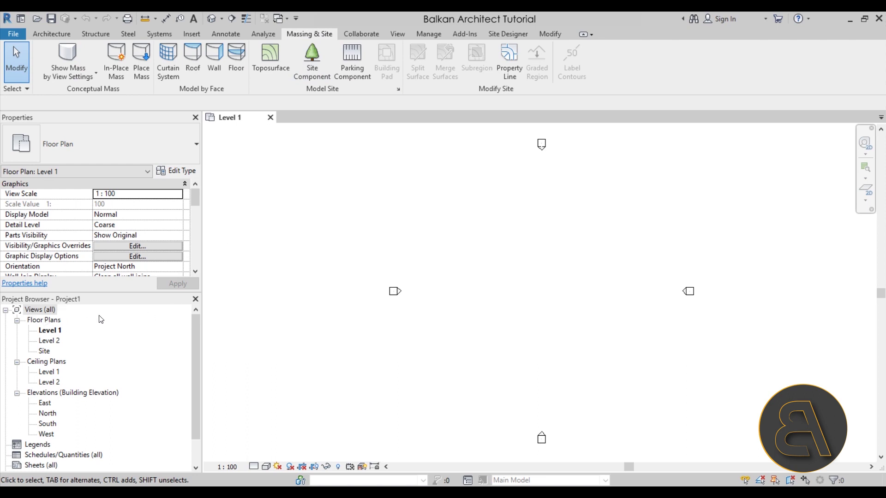
double_click(52, 354)
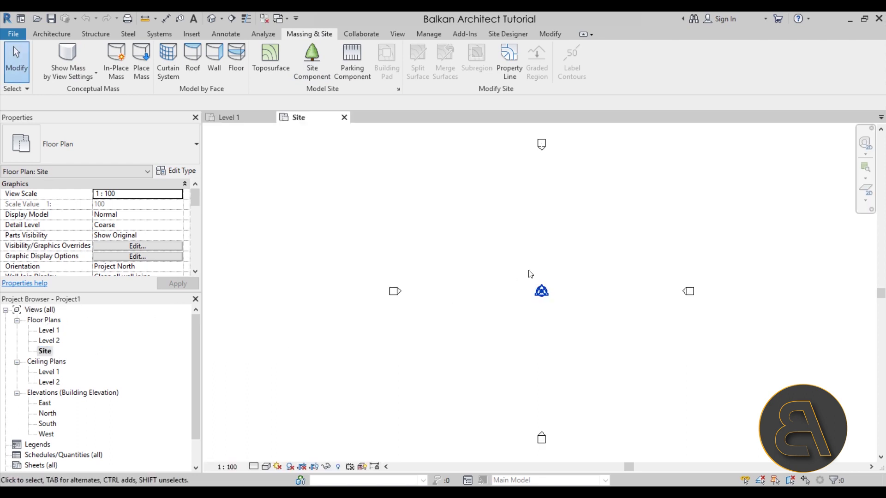
scroll(544, 277, "down", 1)
middle_click_drag(596, 282, 549, 283)
scroll(549, 284, "up", 1)
scroll(488, 309, "down", 2)
middle_click_drag(489, 308, 467, 310)
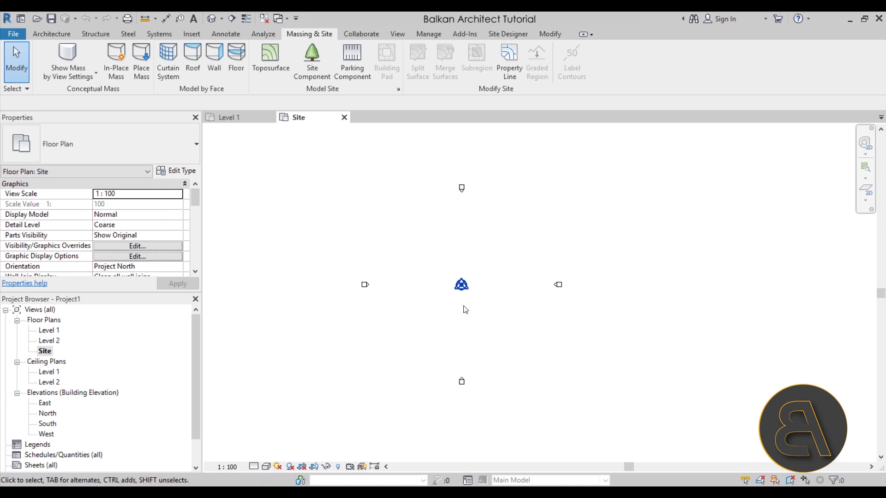
- Start a toposurface and set the project's length unit to meters
left_click(267, 77)
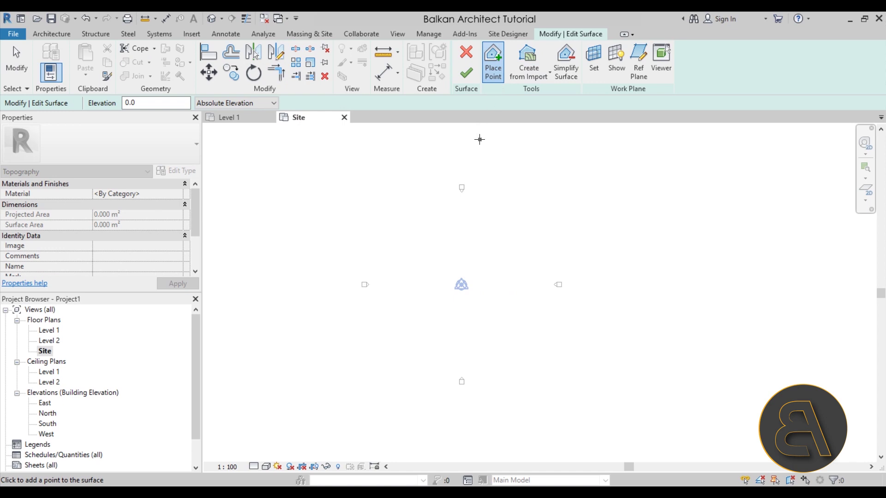
key("Escape")
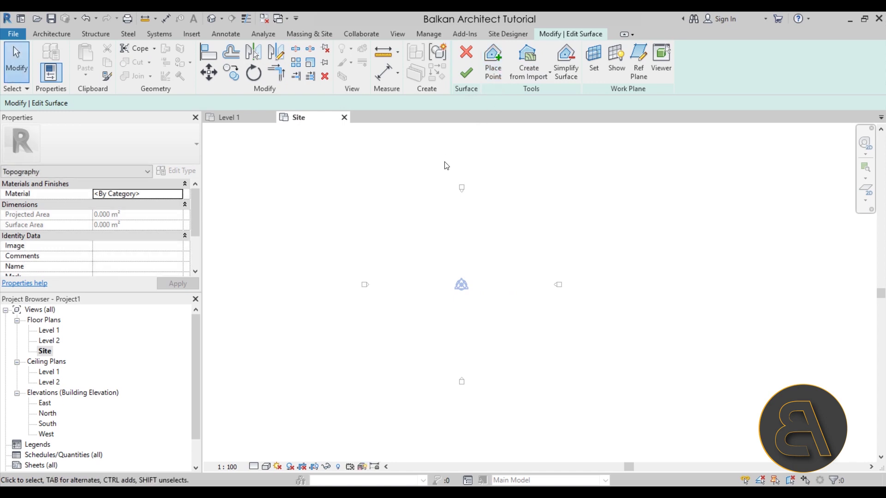
key("u")
key("n")
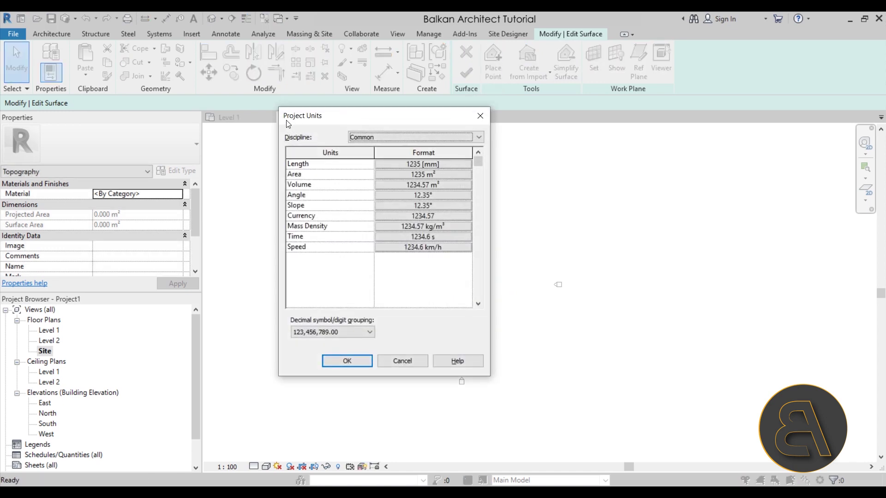
left_click(398, 166)
left_click(400, 187)
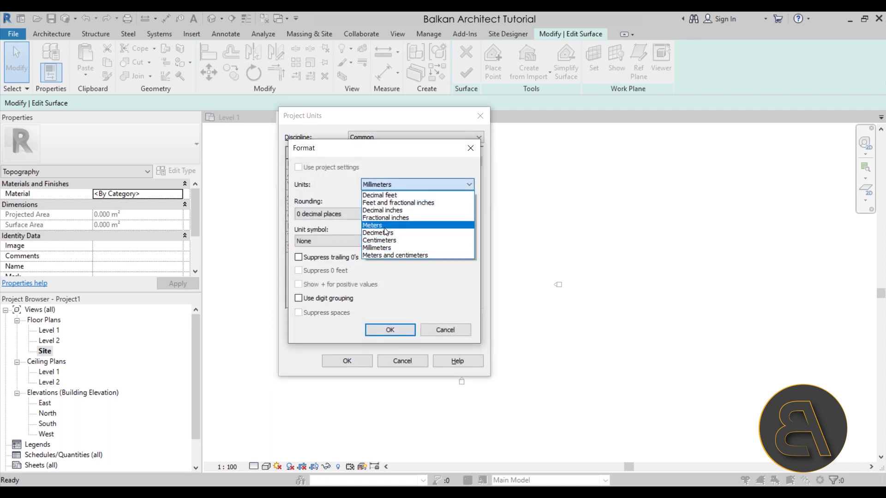
left_click(383, 225)
left_click(391, 329)
left_click(347, 360)
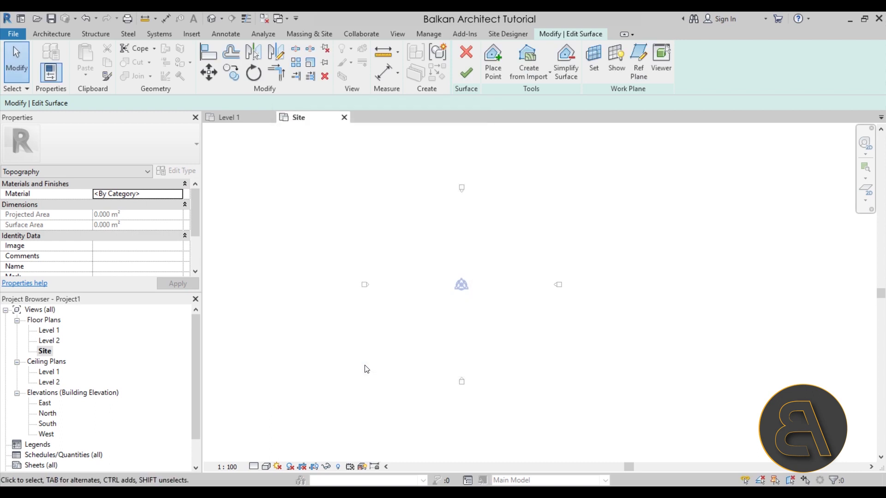
- Place two toposurface points at elevation 0 on the south side of the site, one west and one east
scroll(391, 278, "down", 1)
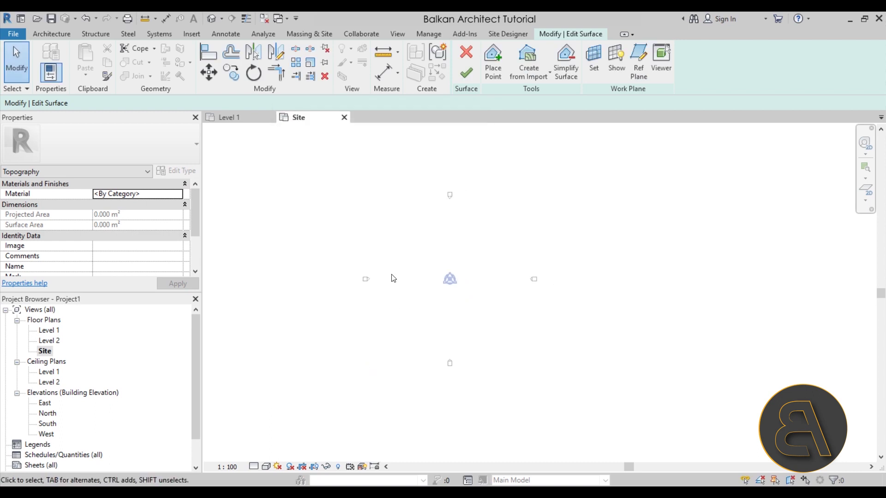
mouse_move(392, 278)
middle_mouse_down()
mouse_move(383, 290)
mouse_move(382, 274)
middle_mouse_up()
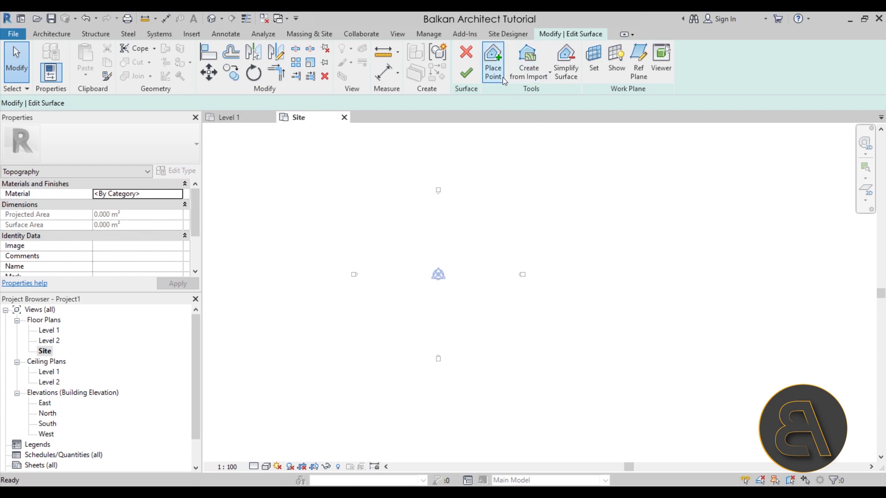
left_click(493, 62)
scroll(466, 206, "down", 1)
left_click(313, 397)
left_click(580, 408)
scroll(496, 382, "down", 1)
scroll(512, 369, "down", 1)
middle_click_drag(512, 369, 491, 333)
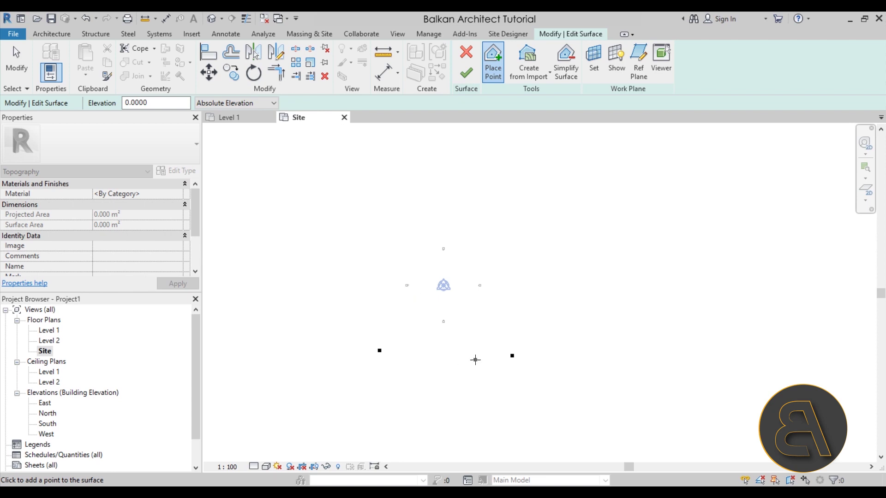
- Set the point elevation to 4 m and place two surface points, one on each side of the site's middle
left_click(231, 155)
double_click(157, 102)
type("4")
key("Return")
left_click(347, 252)
left_click(535, 262)
left_click(253, 238)
- Place two points at elevation 8 m along the site's north side and finish the toposurface
double_click(156, 102)
type("8")
key("Return")
left_click(366, 165)
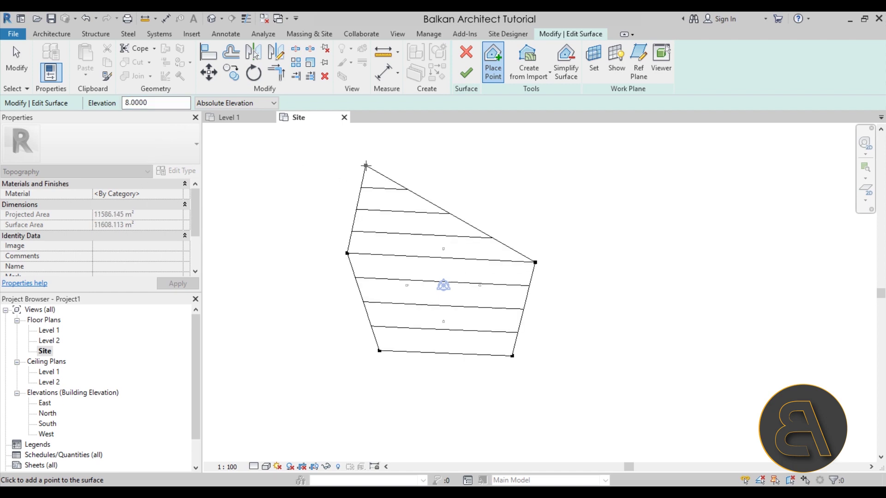
left_click(519, 167)
left_click(466, 73)
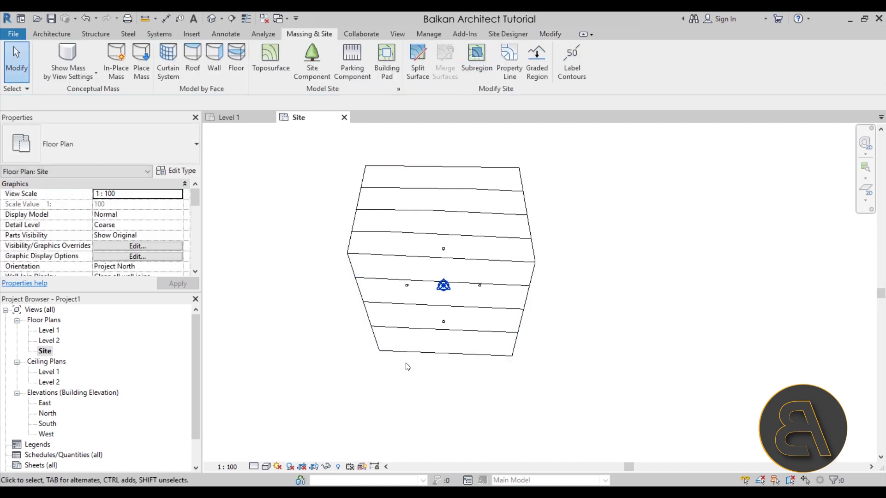
- Reshape the toposurface by moving its two southern boundary points outward, to a projected area of about 17,317 m²
left_click(366, 333)
left_click(466, 64)
left_click_drag(345, 323, 628, 416)
left_click_drag(514, 356, 519, 372)
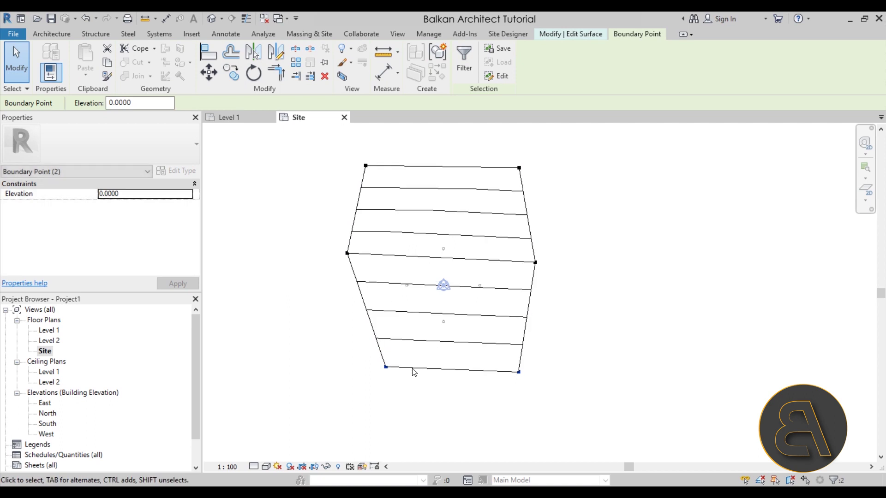
left_click(390, 374)
left_click_drag(385, 367, 366, 375)
left_click(447, 390)
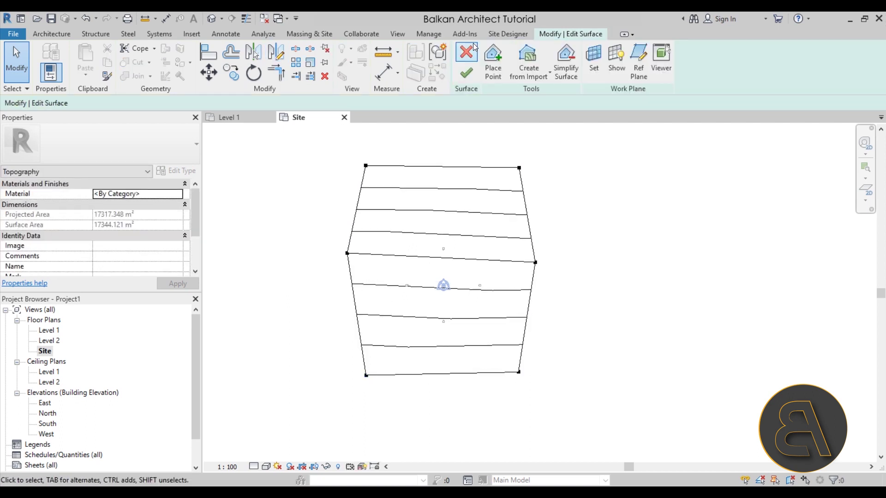
left_click(416, 70)
- Move the toposurface slightly south in the site plan and open the default 3D view
left_click(534, 328)
left_click_drag(534, 329, 538, 343)
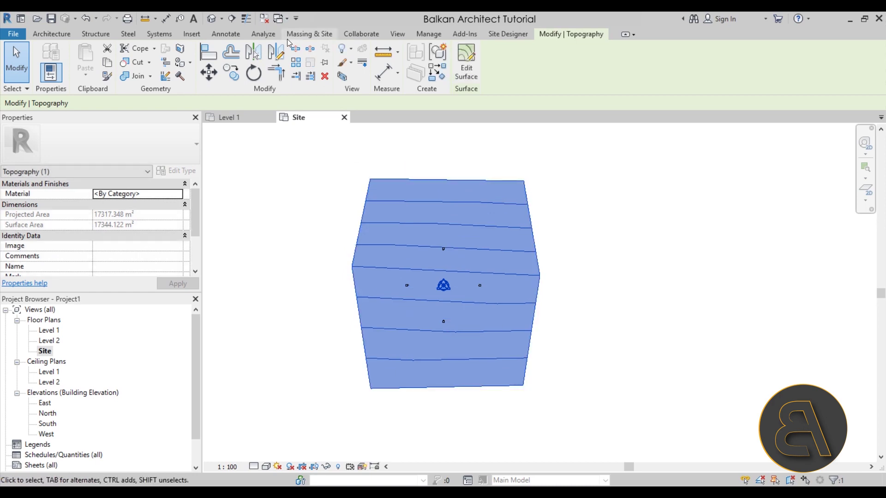
left_click(211, 19)
mouse_move(657, 367)
middle_mouse_down("shift")
mouse_move(614, 241)
mouse_move(625, 301)
mouse_move(656, 312)
mouse_move(659, 356)
middle_mouse_up("shift")
scroll(595, 268, "up", 4)
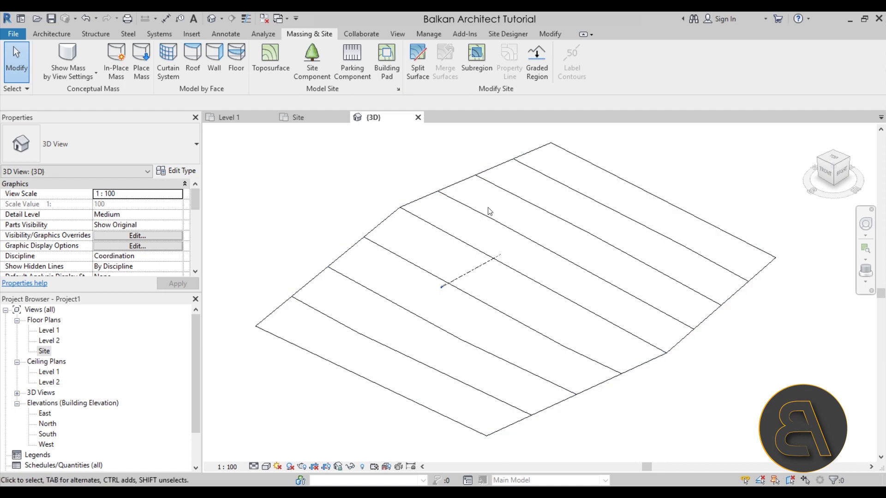
- Set the existing sloped toposurface as the Site Designer base toposurface, picking it in the 3D view
left_click(632, 253)
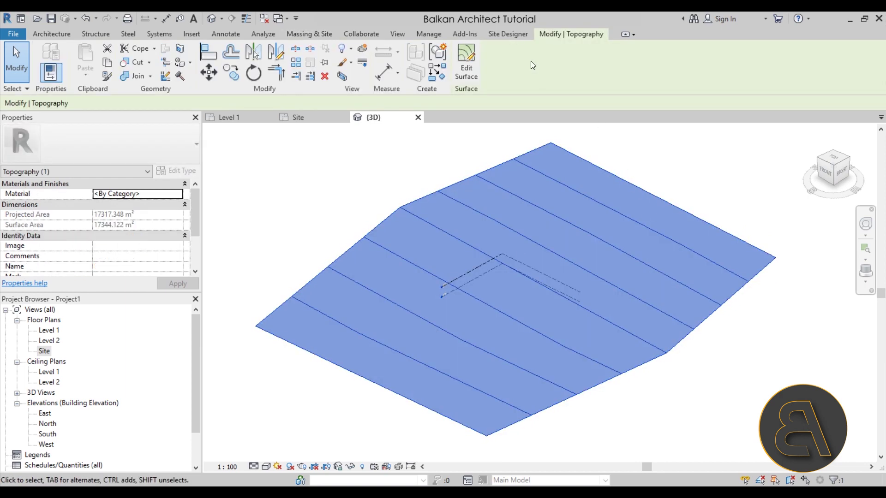
left_click(508, 35)
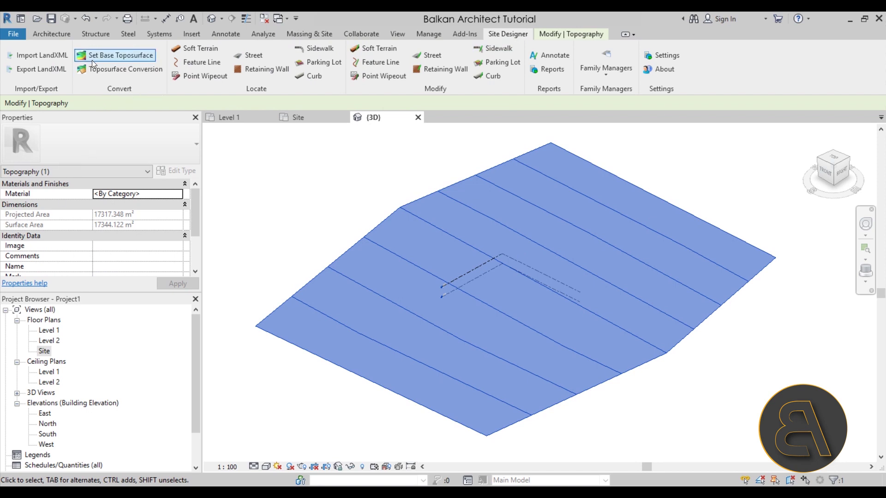
left_click(286, 226)
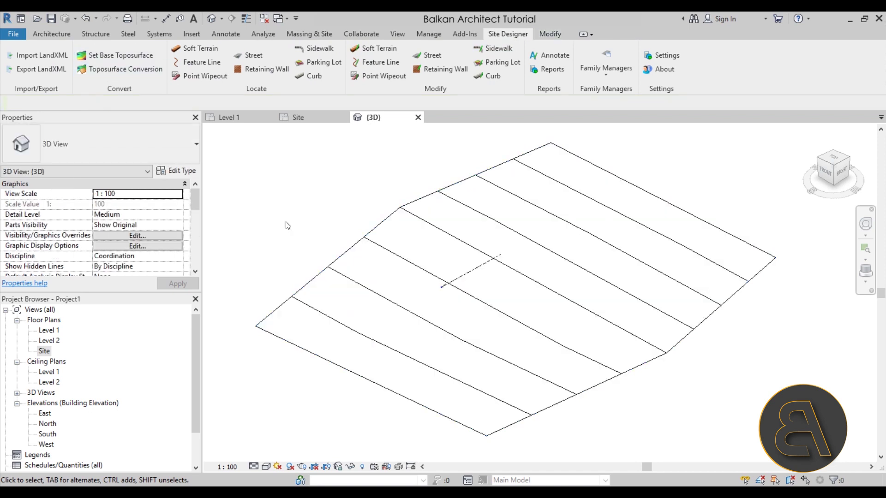
left_click(106, 60)
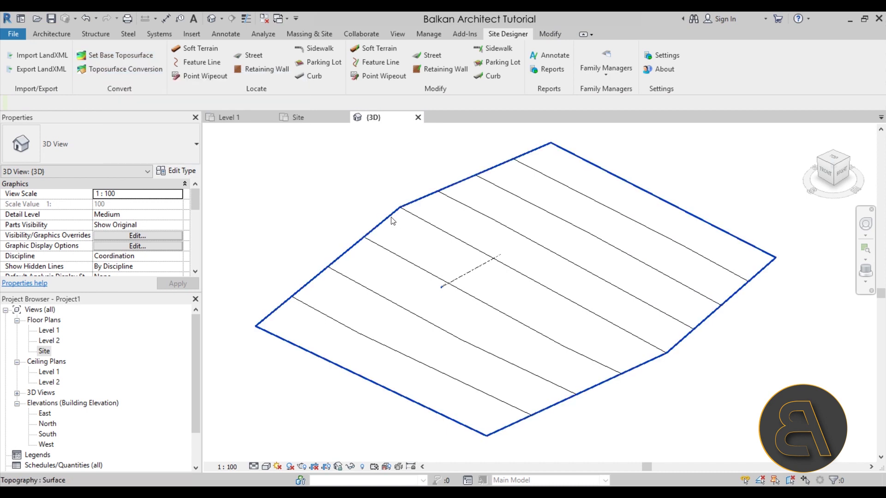
left_click(134, 55)
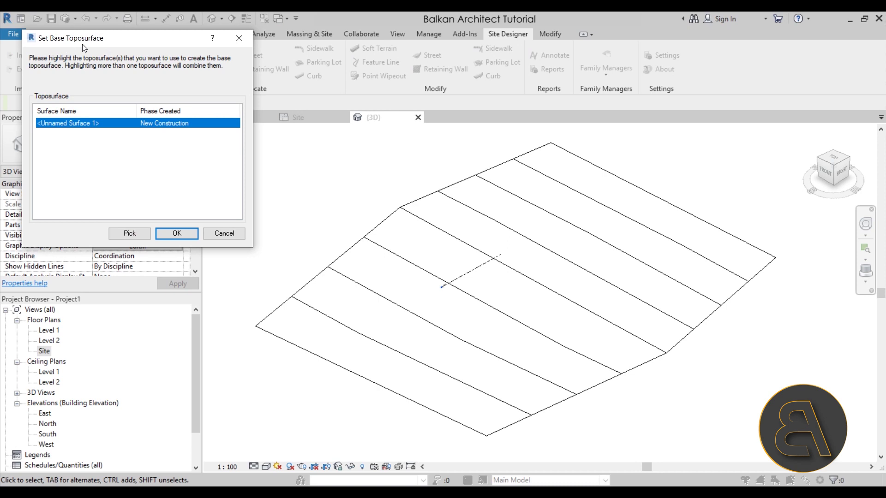
left_click(127, 235)
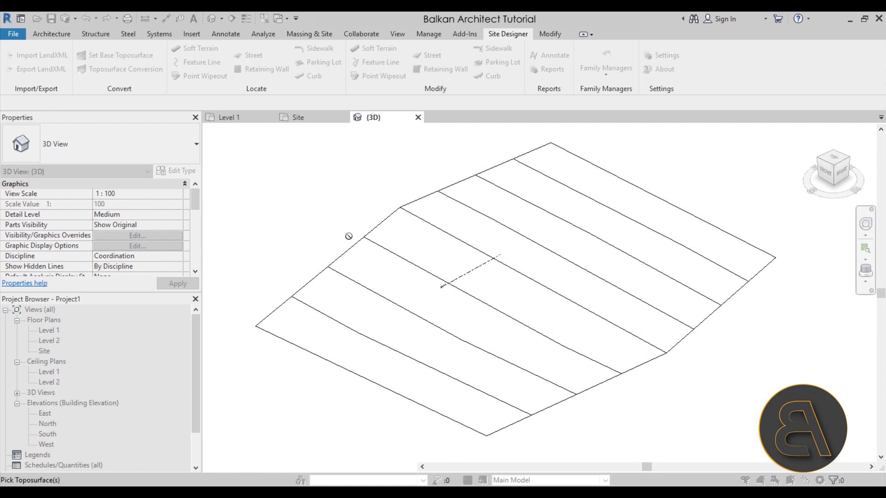
left_click(351, 247)
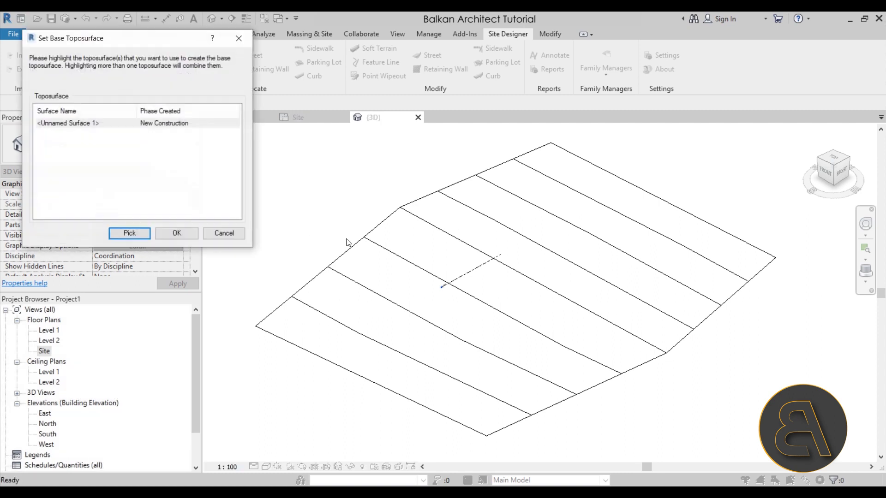
left_click(165, 237)
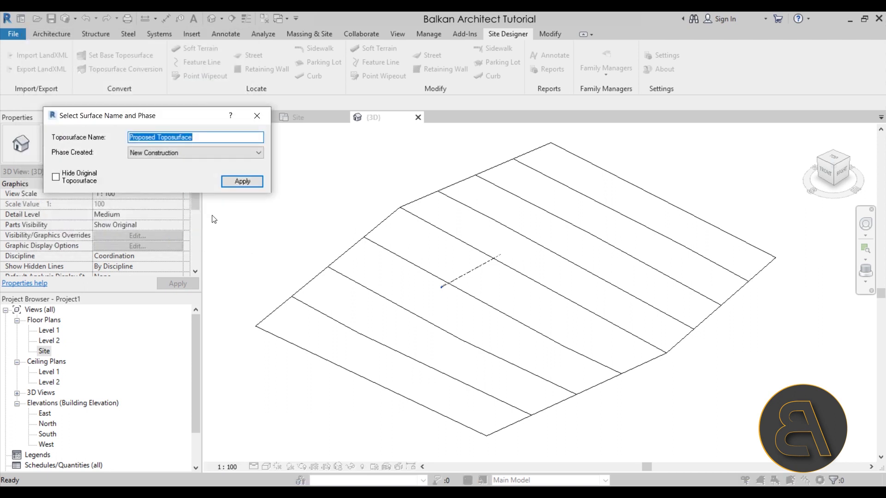
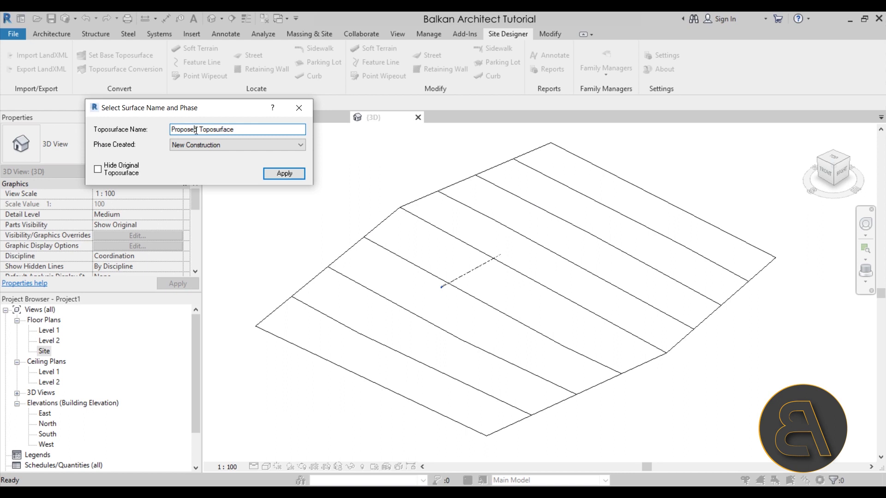
- Name the base surface First Toposurface, keep its phase as New Construction, hide the original toposurface, and apply
key("BackSpace")
key("Delete")
key("Delete")
type("First")
left_click(182, 145)
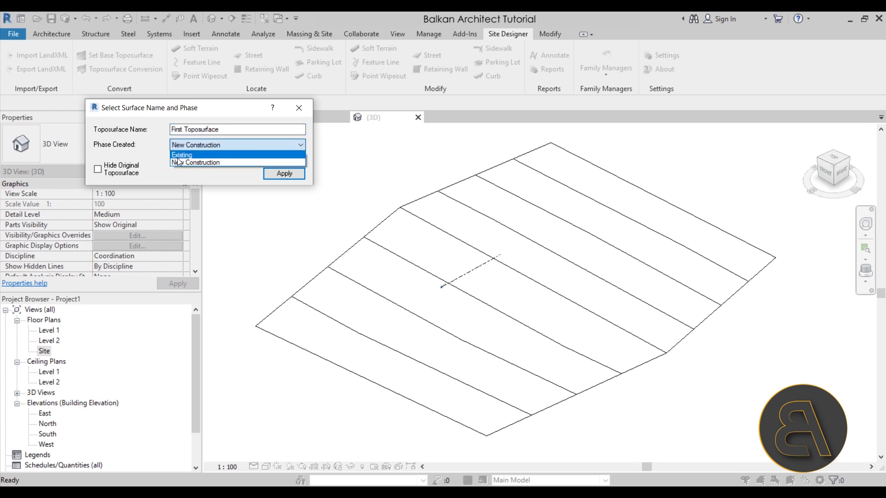
left_click(209, 162)
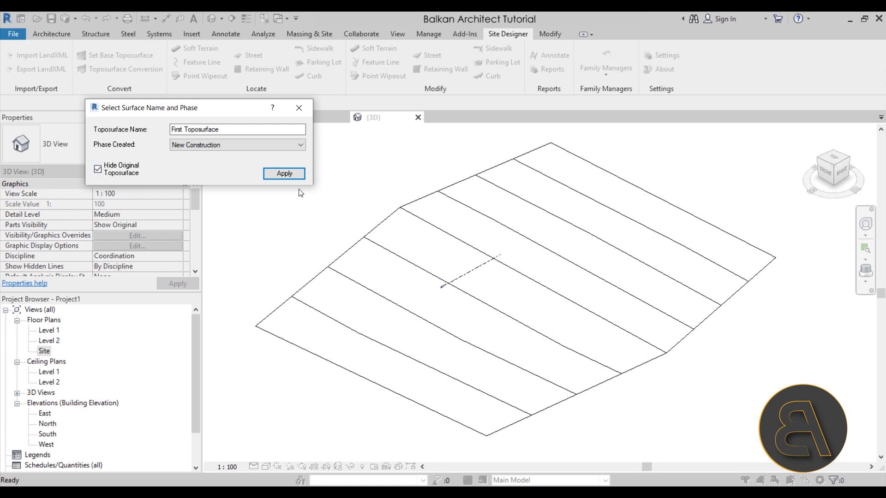
left_click(284, 174)
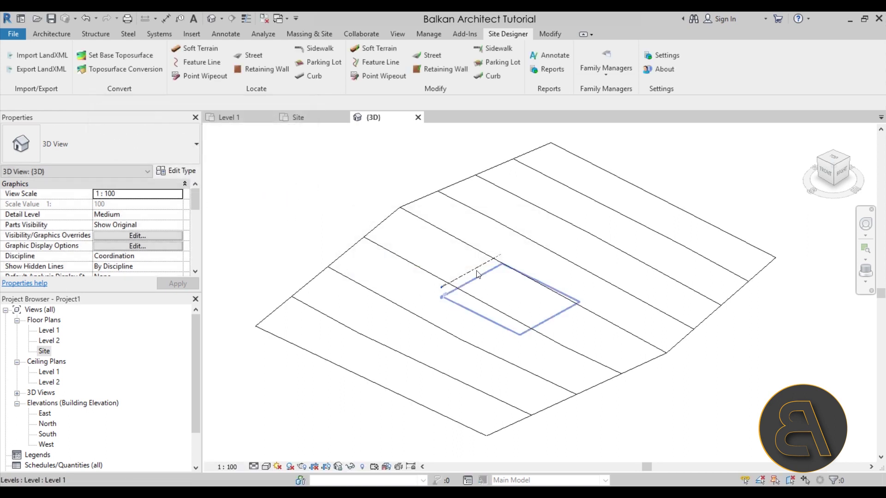
- Check the properties of First Toposurface and move it slightly off its original position in the 3D view
left_click(371, 241)
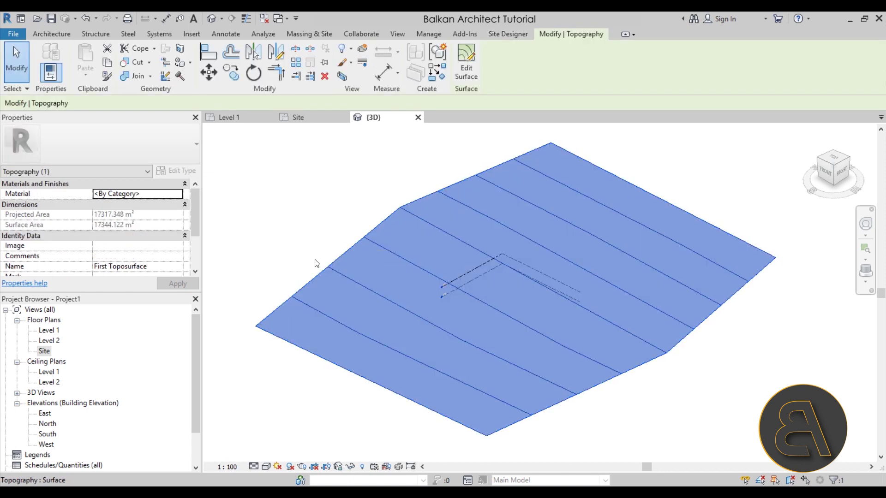
scroll(331, 243, "down", 1)
scroll(78, 249, "down", 2)
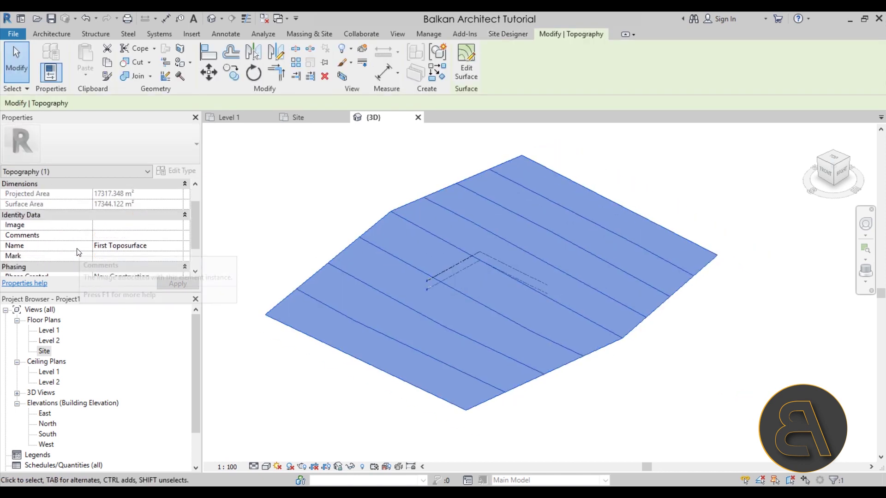
scroll(271, 261, "up", 1)
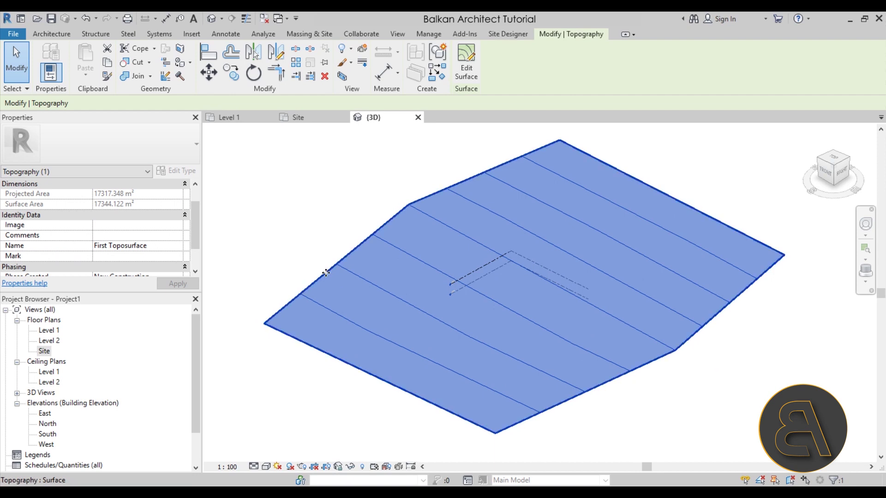
left_click_drag(325, 272, 318, 251)
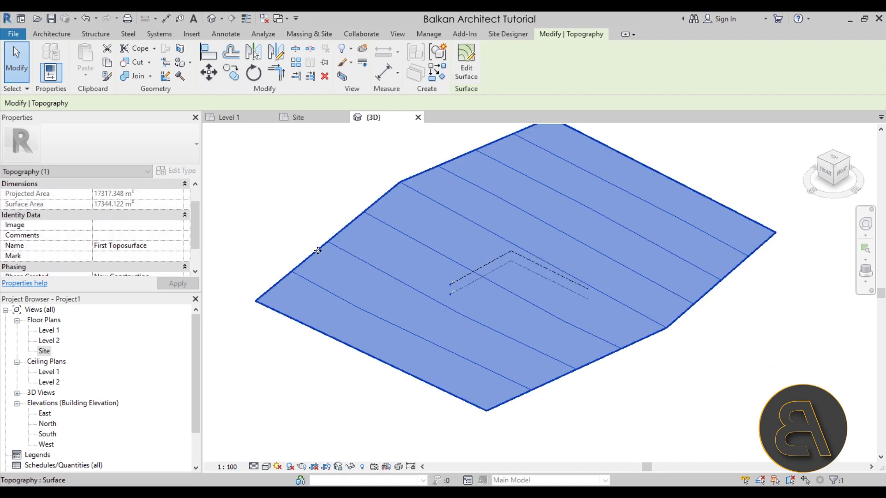
- Reveal hidden elements and select each of the two overlapping toposurfaces in turn to compare their names
left_click(362, 467)
scroll(259, 306, "up", 3)
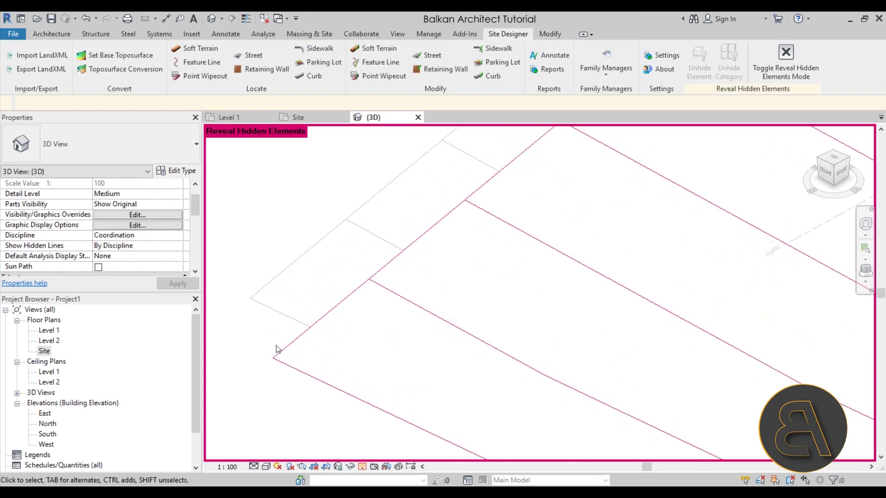
left_click(277, 351)
scroll(297, 311, "down", 3)
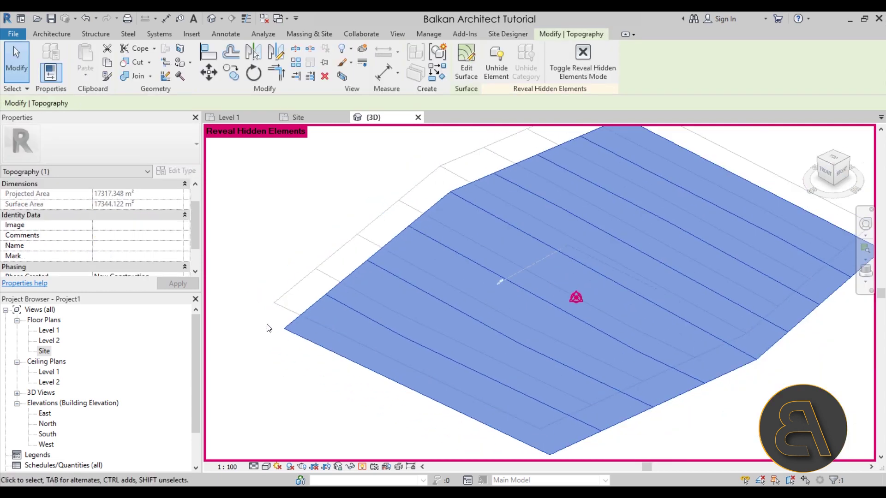
left_click(278, 305)
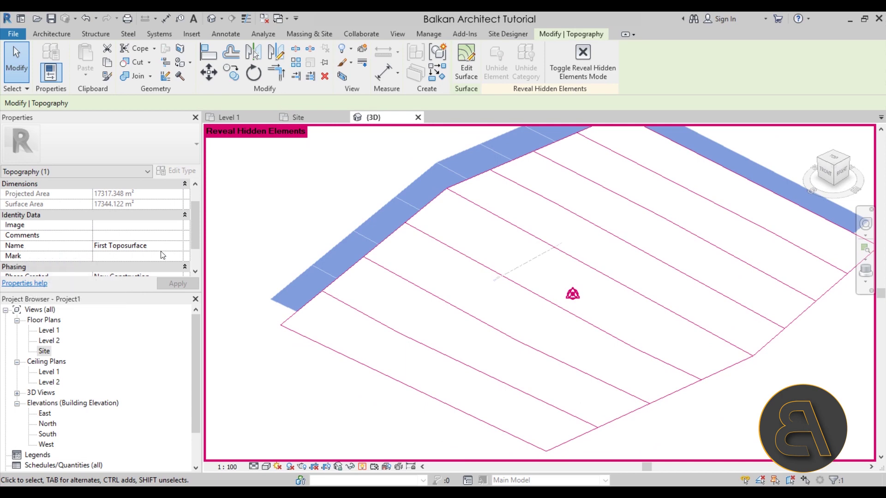
left_click(323, 359)
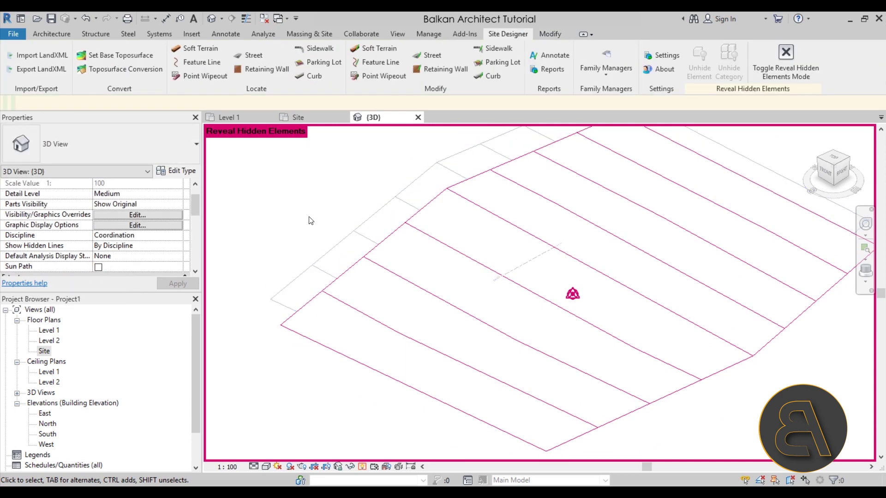
- Undo the toposurface move, leave the hidden elements display, and recheck the surface by selecting it
left_click(85, 19)
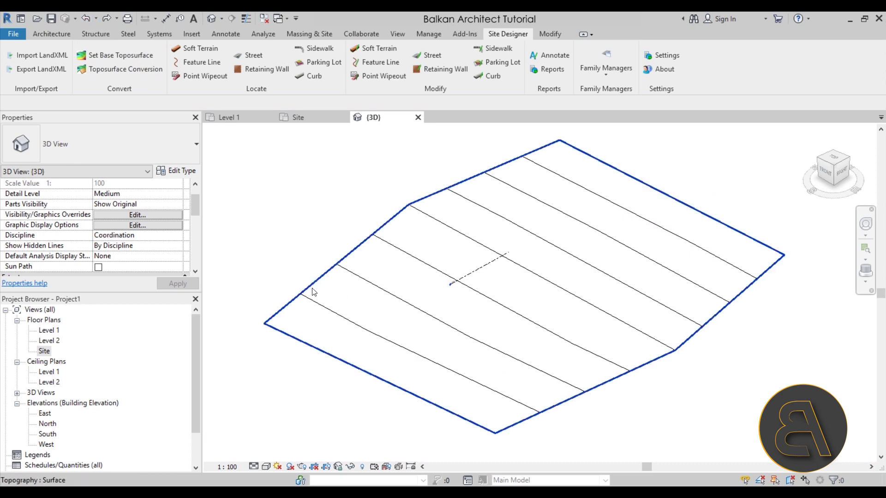
left_click(310, 292)
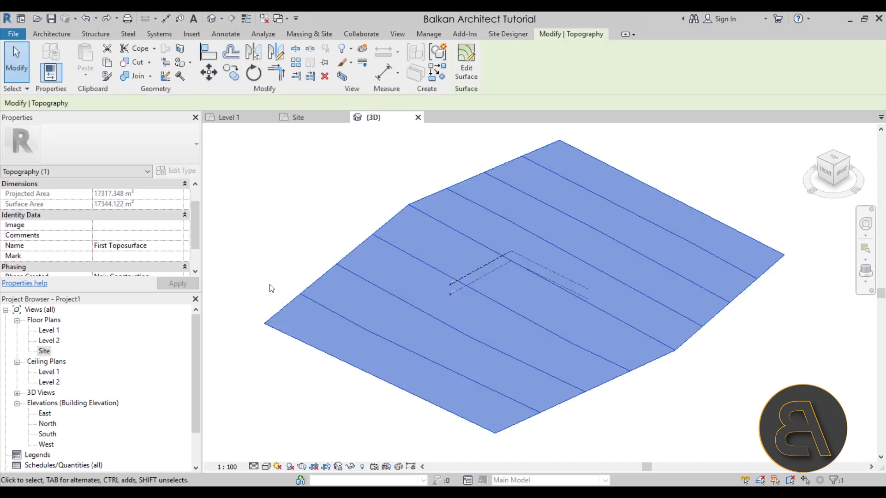
left_click(246, 212)
left_click(310, 282)
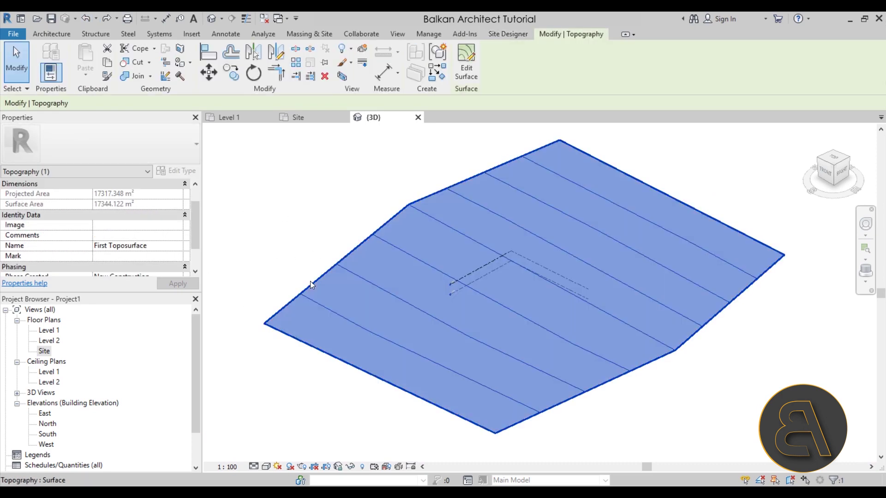
left_click(318, 240)
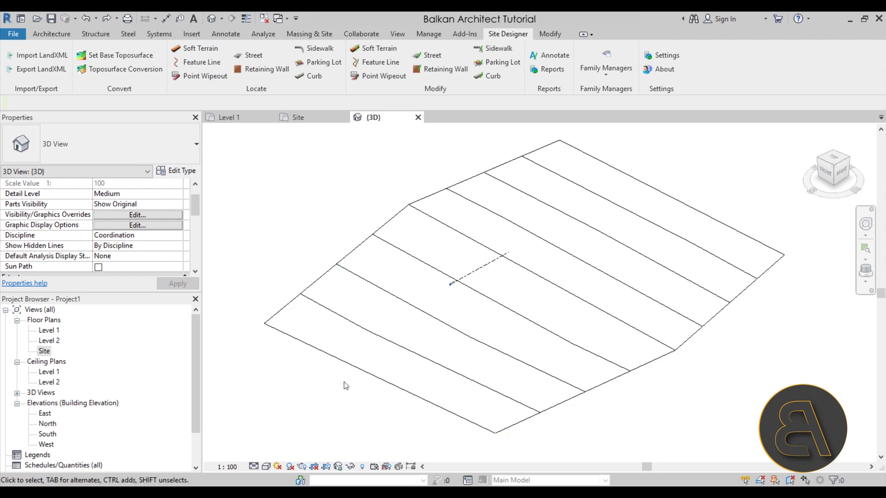
- Open the Site floor plan and start locating a soft terrain on the toposurface
left_click(44, 351)
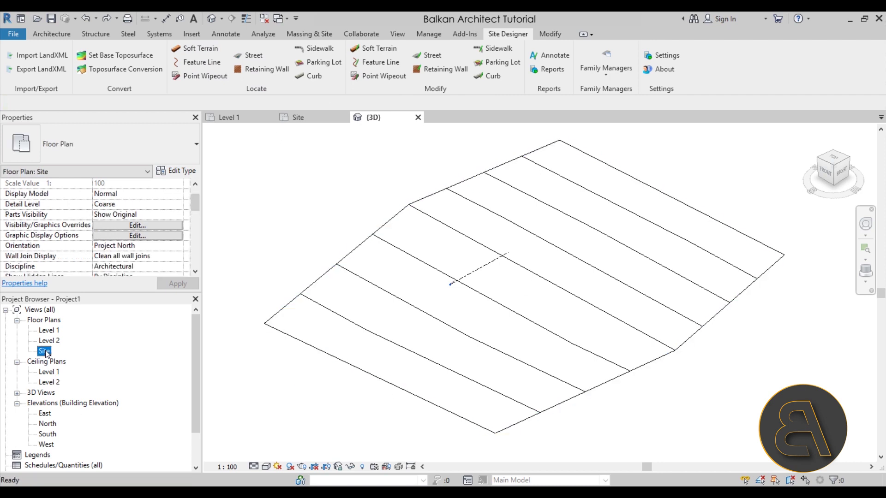
double_click(44, 351)
scroll(329, 263, "up", 2)
middle_click_drag(328, 263, 338, 263)
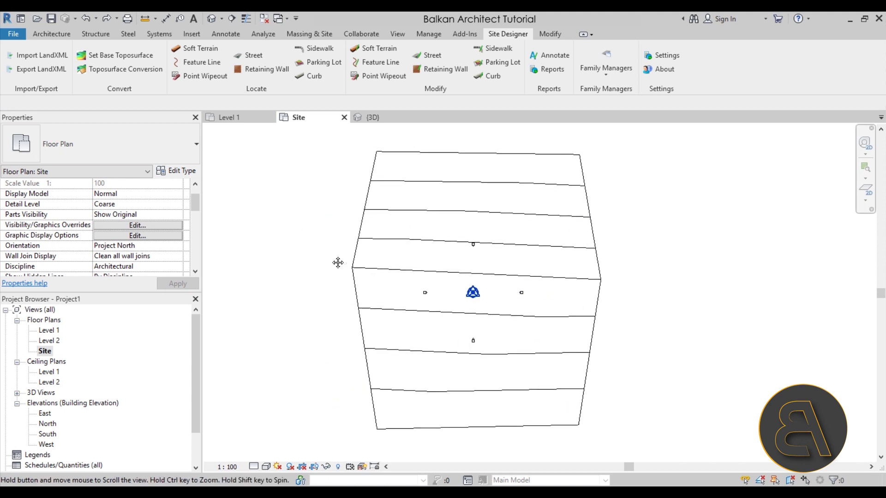
left_click(193, 50)
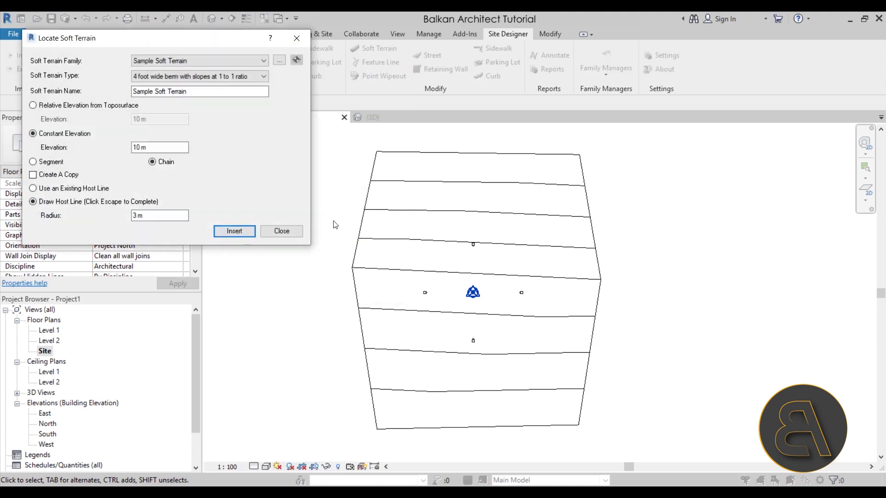
left_click_drag(84, 43, 91, 53)
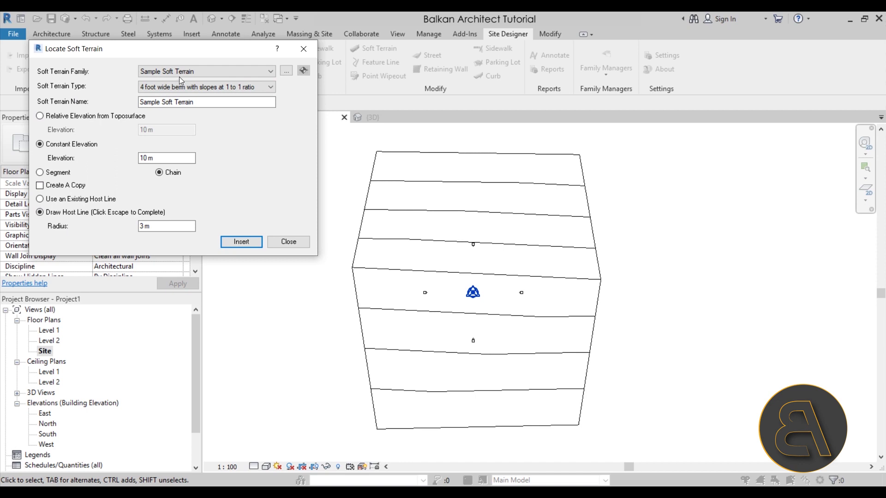
- Examine the available soft terrain families, the family files in the Site Designer library, and the soft terrain types
left_click(201, 73)
left_click(201, 74)
left_click(286, 71)
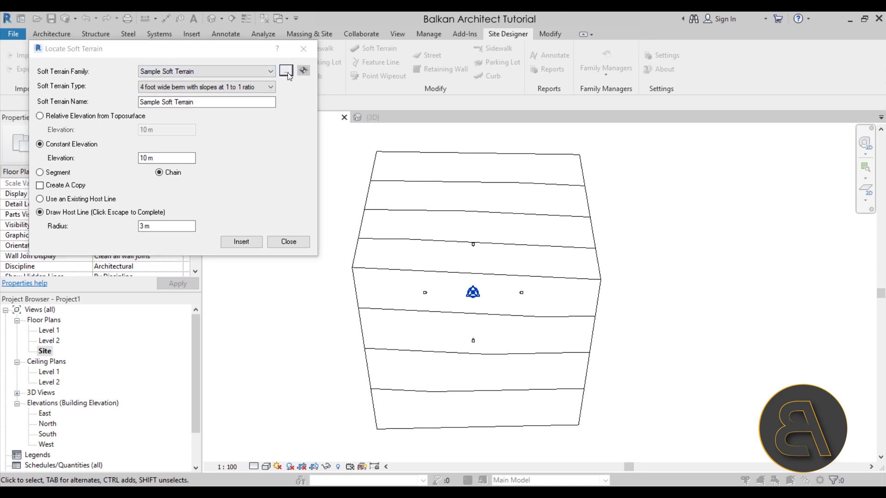
scroll(243, 147, "down", 15)
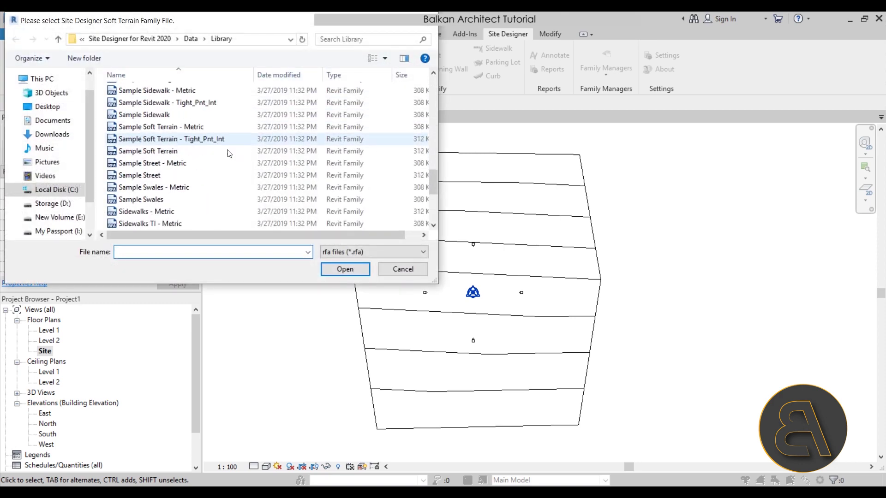
left_click(411, 273)
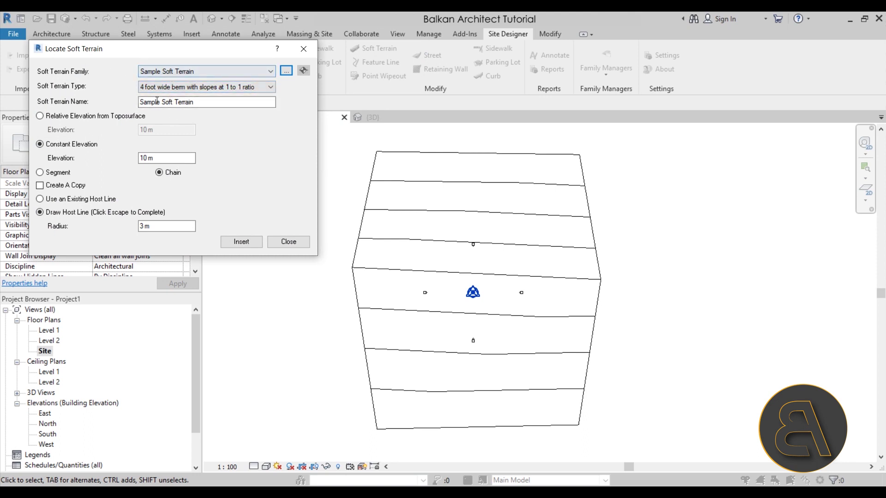
left_click(175, 88)
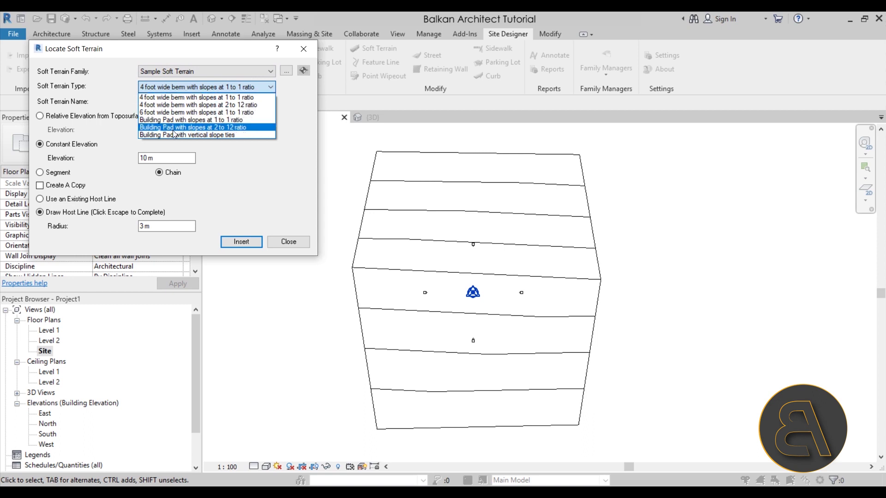
left_click(173, 86)
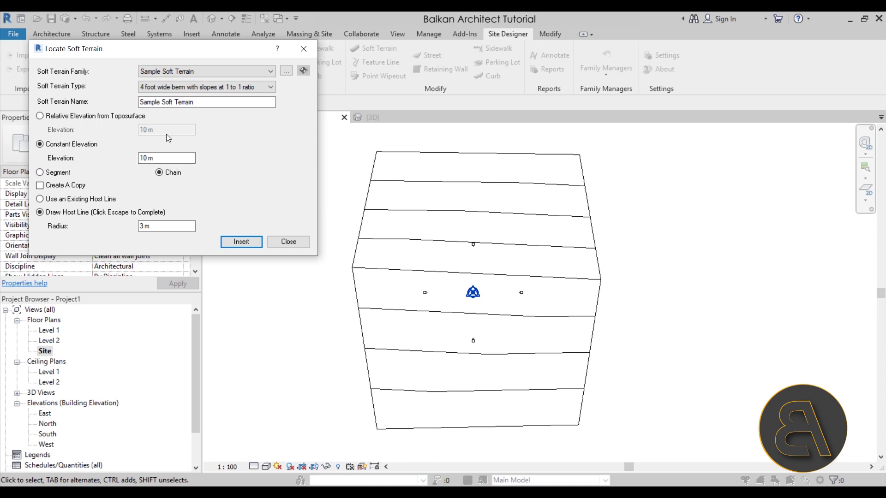
- Set the soft terrain to relative elevation from the toposurface and switch to Photos to view Relative constant.PNG
left_click(40, 118)
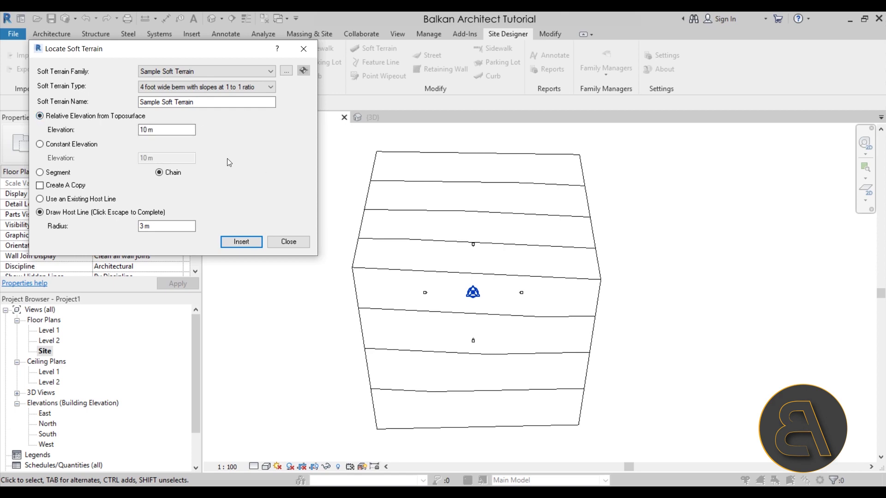
key("alt+Tab")
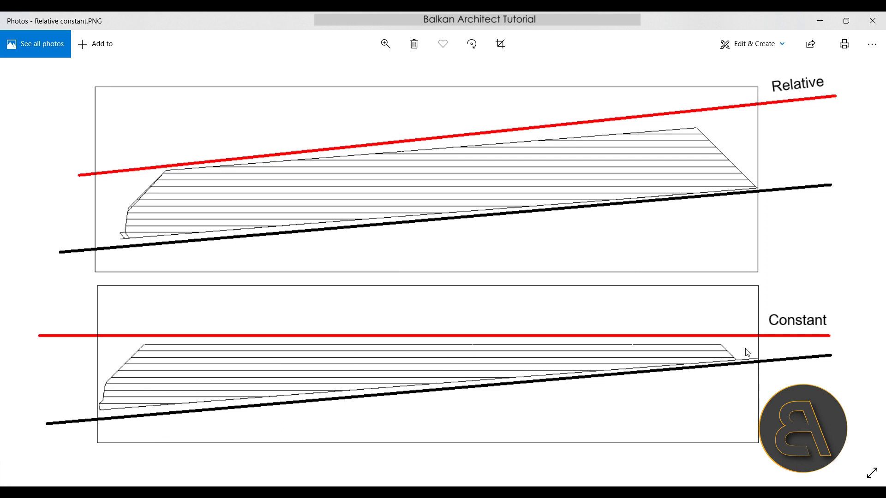
- Return to Revit, set the soft terrain's relative elevation to 5 m, and start inserting it with a drawn host line
left_click(820, 23)
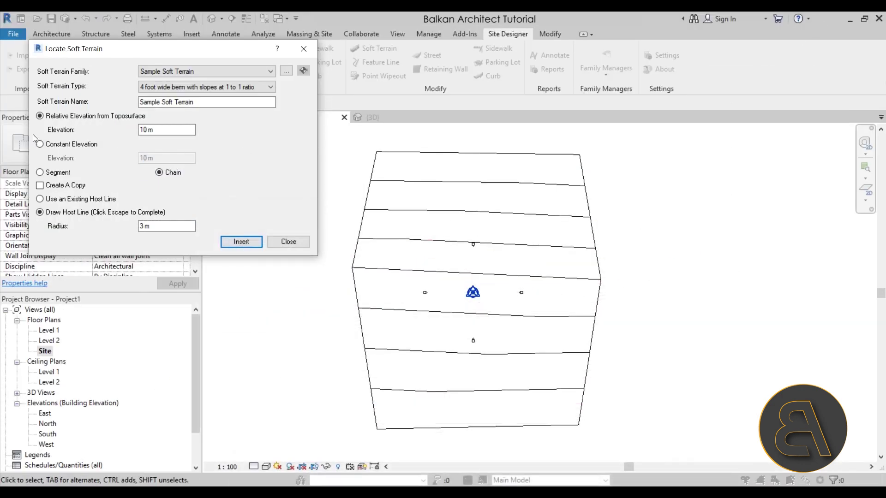
double_click(145, 130)
type("5m")
left_click(142, 227)
left_click(241, 242)
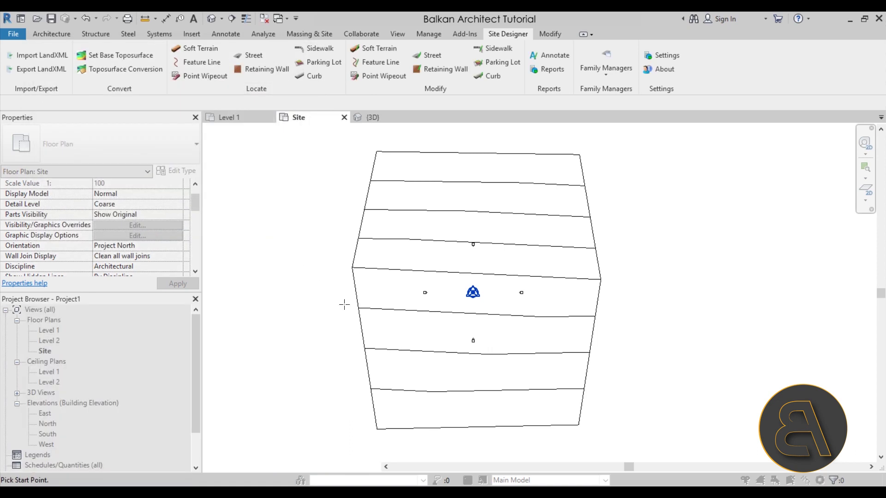
- Draw a two-segment, bent host line along the west side of the toposurface to generate the soft terrain berm
scroll(358, 332, "up", 2)
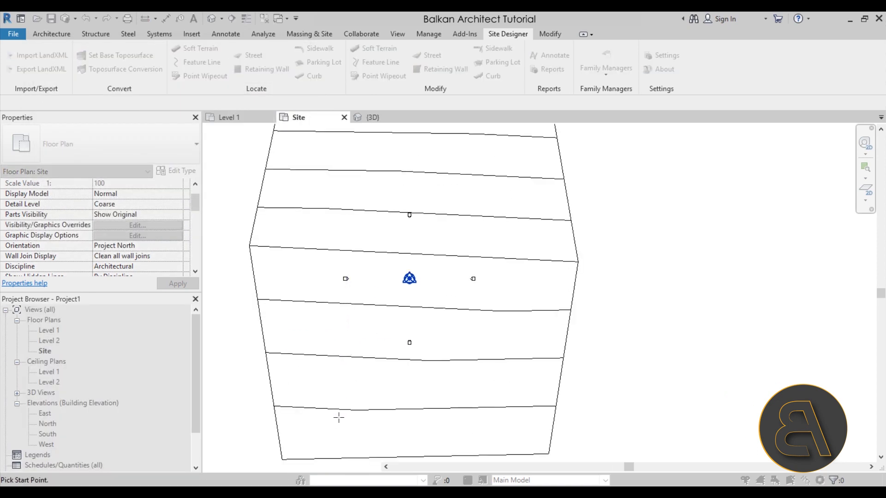
left_click(342, 428)
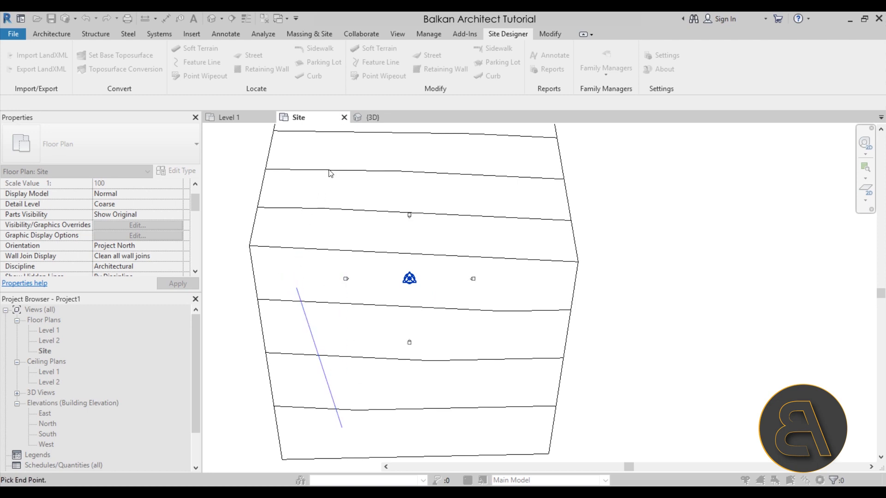
scroll(300, 300, "up", 5)
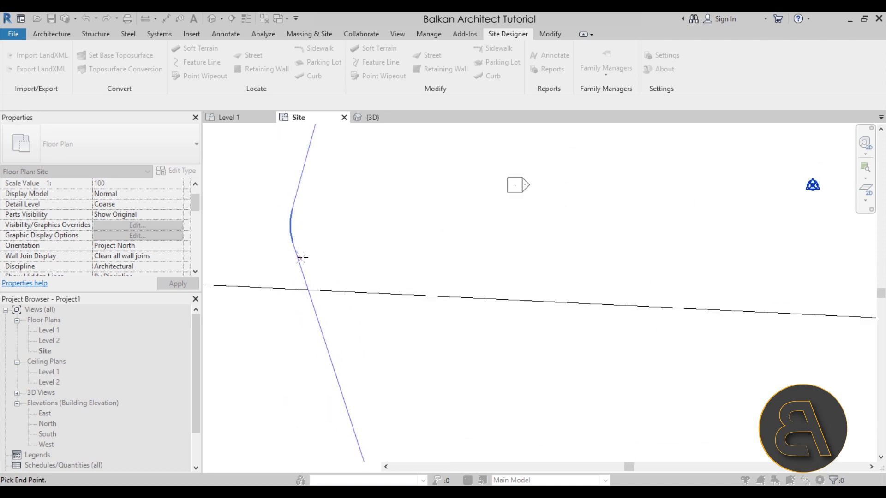
scroll(325, 265, "down", 3)
scroll(337, 261, "down", 3)
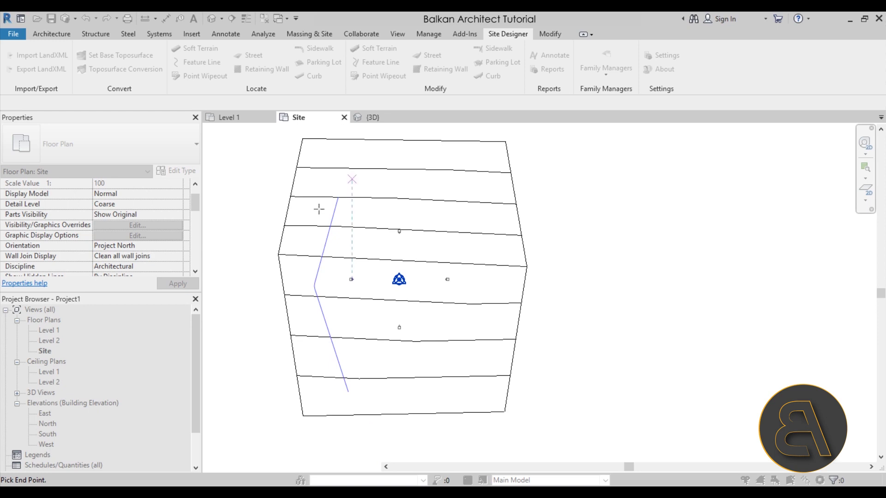
left_click(338, 197)
key("Escape")
key("Escape")
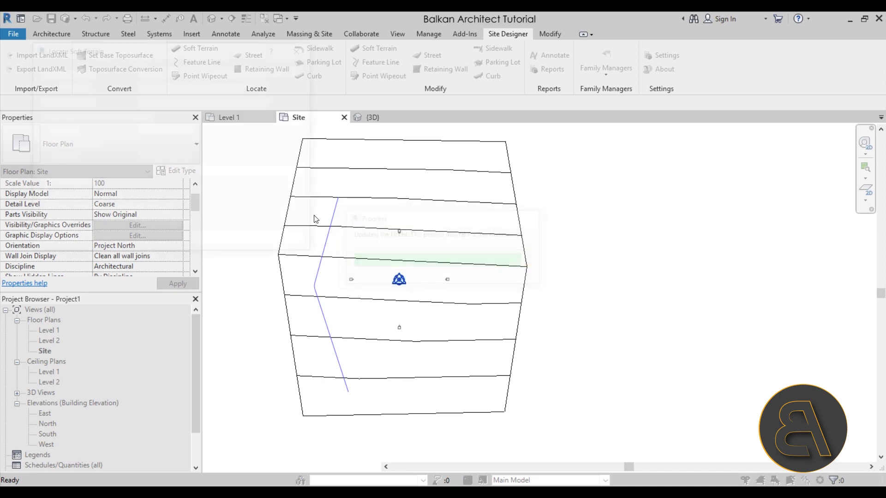
key("Escape")
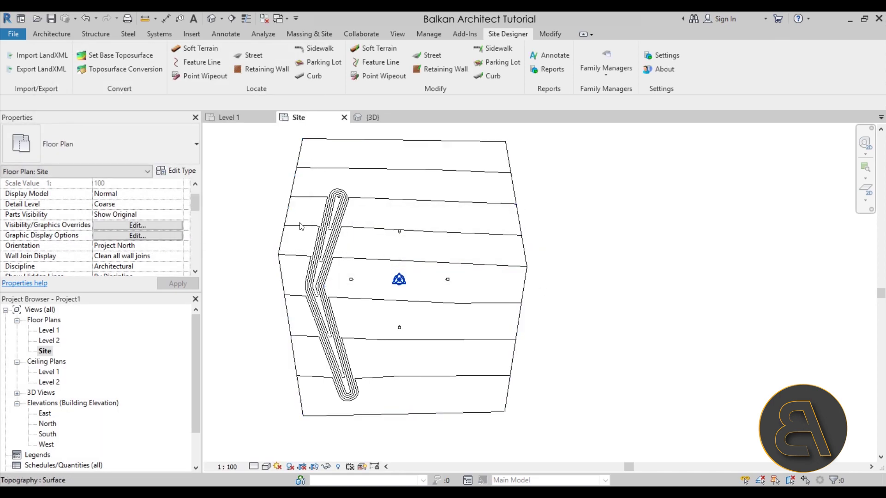
- Open the default 3D view and set it to Fine detail level with the Shaded visual style to show the berm
left_click(212, 18)
middle_click_drag(600, 216, 572, 323, "shift")
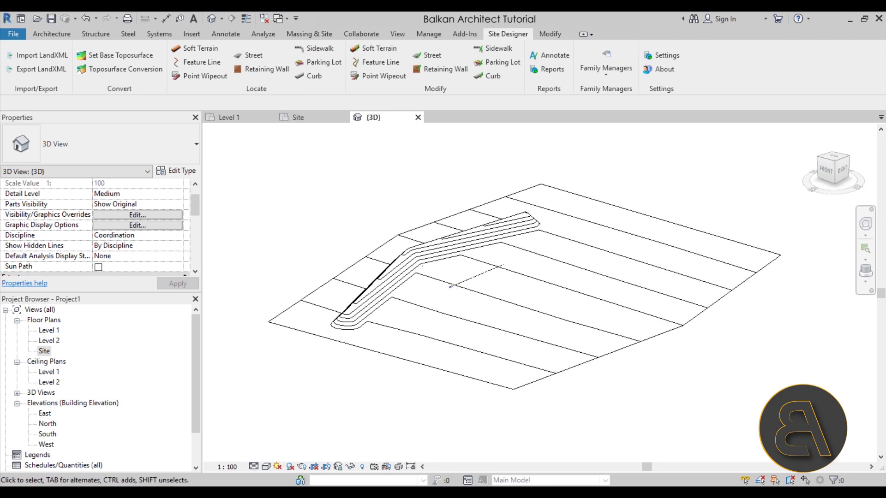
left_click(253, 466)
left_click(275, 454)
left_click(267, 467)
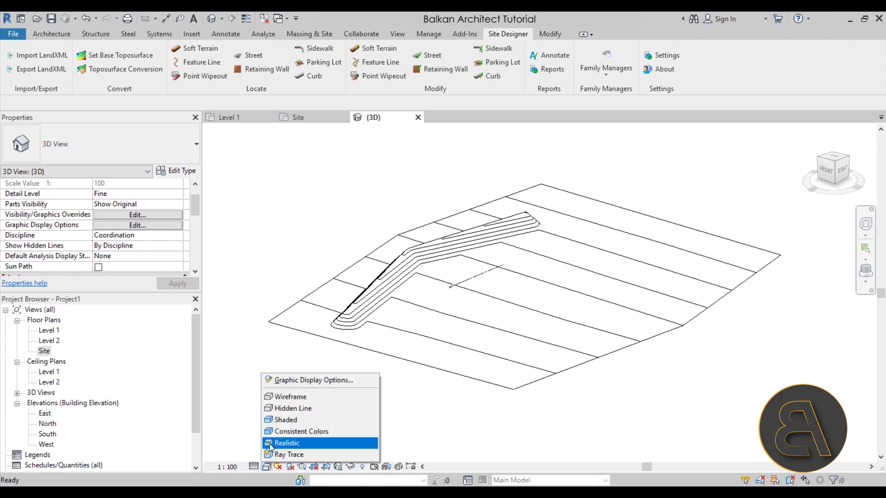
left_click(285, 420)
mouse_move(421, 336)
middle_mouse_down("shift")
mouse_move(455, 352)
mouse_move(572, 346)
mouse_move(434, 392)
mouse_move(579, 277)
mouse_move(575, 310)
mouse_move(554, 281)
mouse_move(556, 289)
mouse_move(563, 209)
mouse_move(544, 297)
mouse_move(519, 297)
middle_mouse_up("shift")
middle_click_drag(451, 345, 501, 302, "shift")
scroll(513, 341, "up", 2)
mouse_move(487, 349)
middle_mouse_down("shift")
mouse_move(494, 353)
mouse_move(477, 353)
middle_mouse_up("shift")
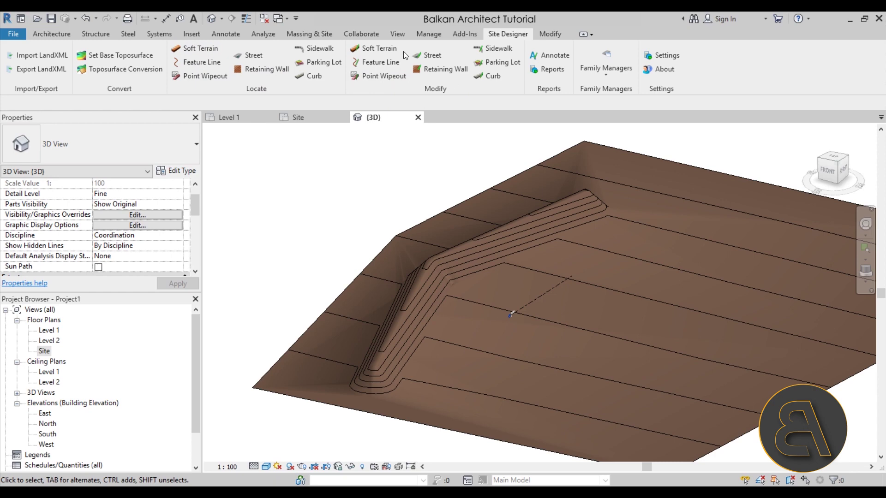
- Try changing the soft terrain's type to 4 foot wide berm with slopes at 2 to 12 ratio, and undo that change
left_click(372, 48)
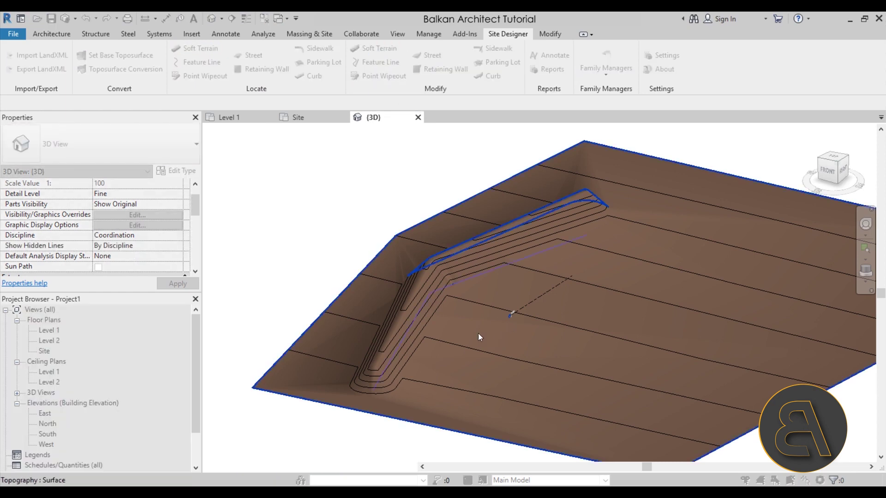
scroll(534, 253, "up", 5)
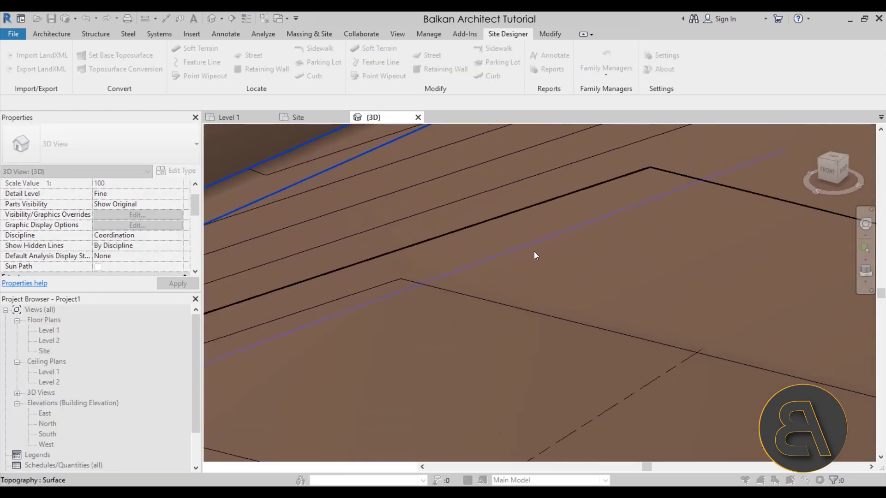
scroll(534, 241, "down", 4)
scroll(534, 242, "down", 1)
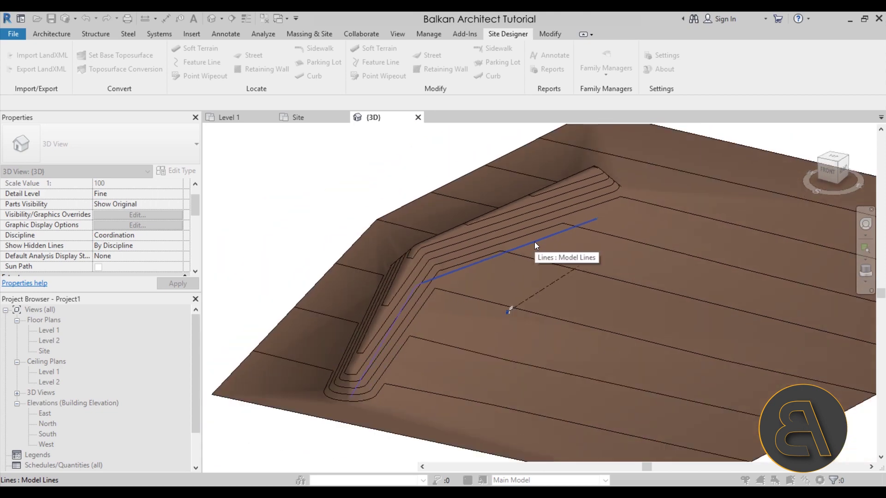
left_click(502, 258)
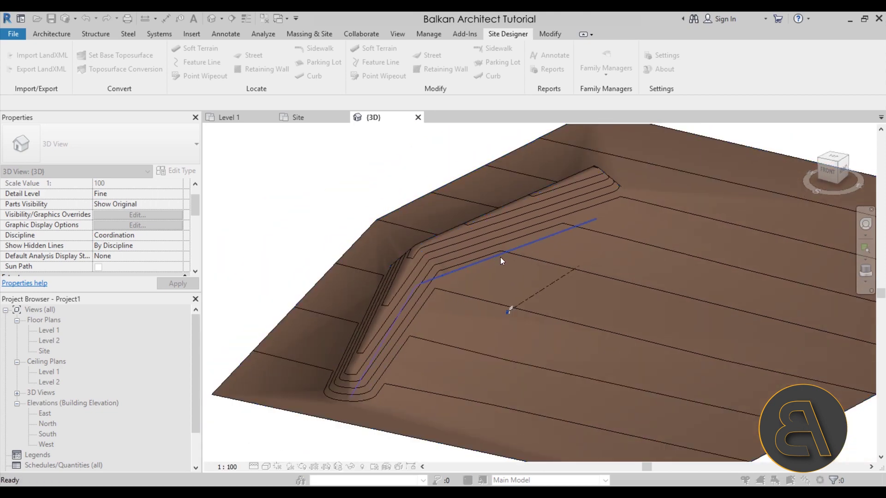
left_click_drag(92, 40, 112, 56)
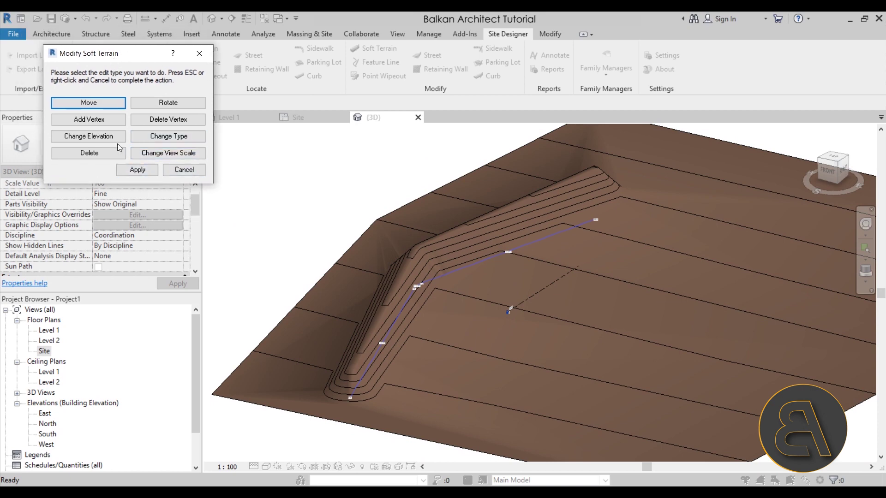
left_click(154, 137)
left_click_drag(79, 43, 98, 65)
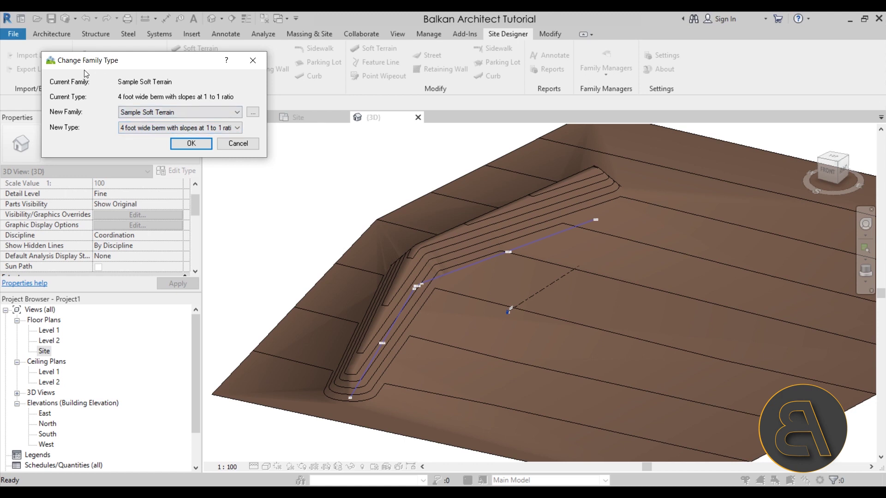
left_click(132, 129)
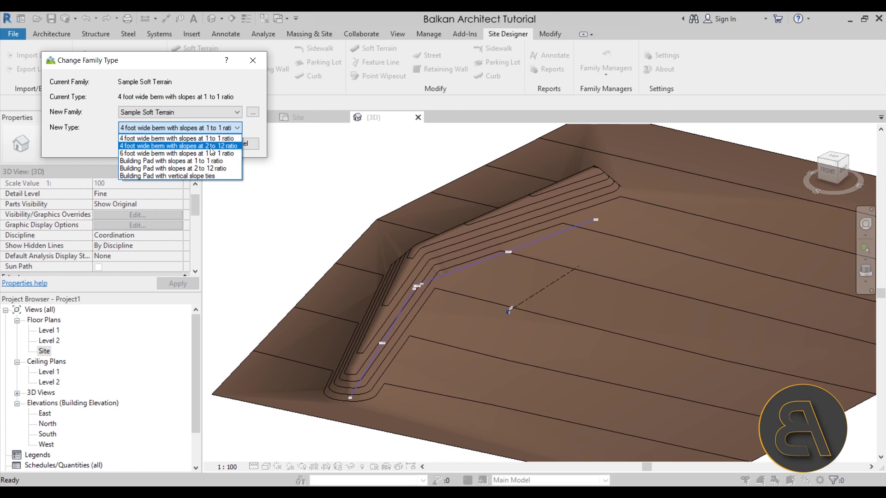
left_click(158, 146)
left_click(184, 143)
left_click(138, 169)
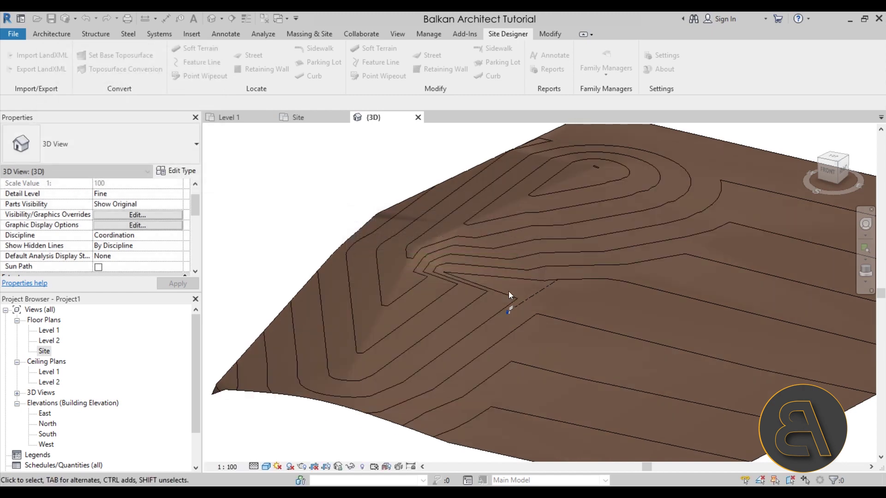
middle_click_drag(502, 353, 517, 332, "shift")
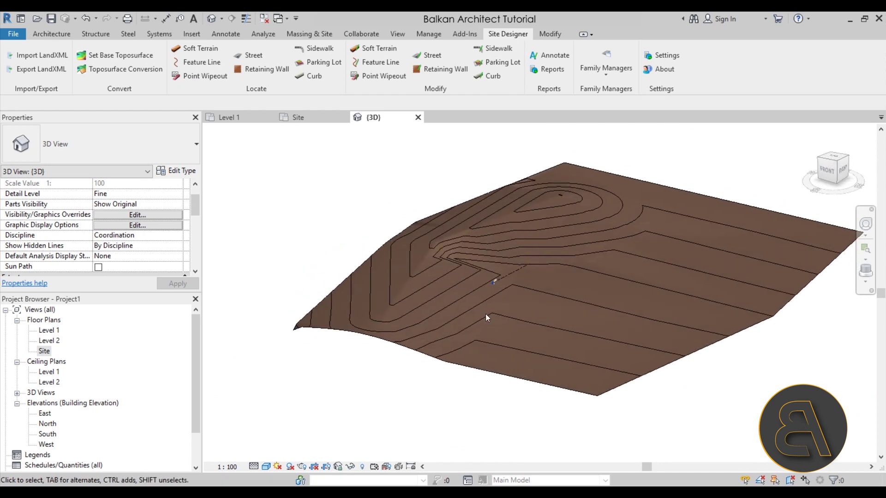
left_click(85, 18)
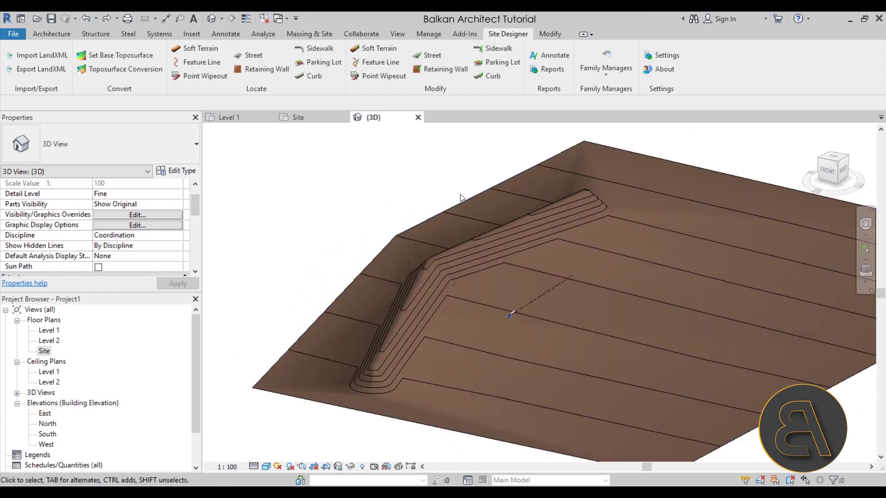
- Modify the soft terrain by changing its type to 6 foot wide berm with slopes at 1 to 1 ratio
left_click(370, 50)
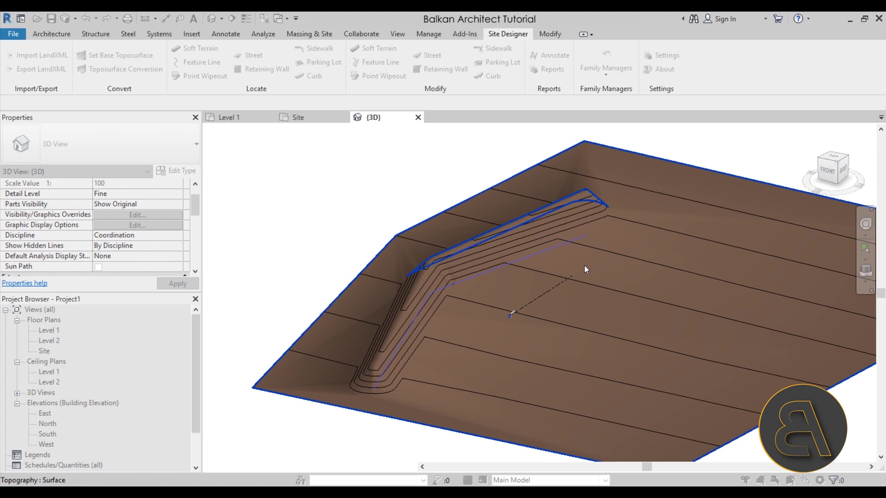
left_click(544, 251)
left_click(152, 138)
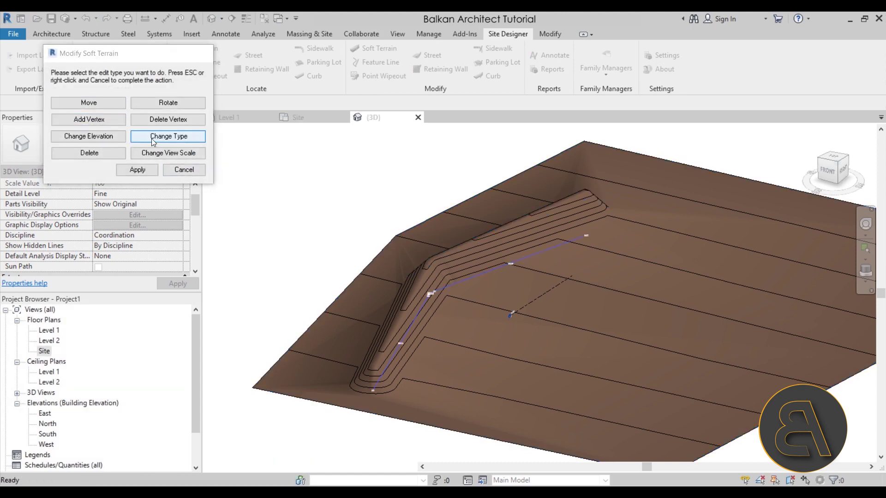
left_click(199, 114)
left_click(203, 123)
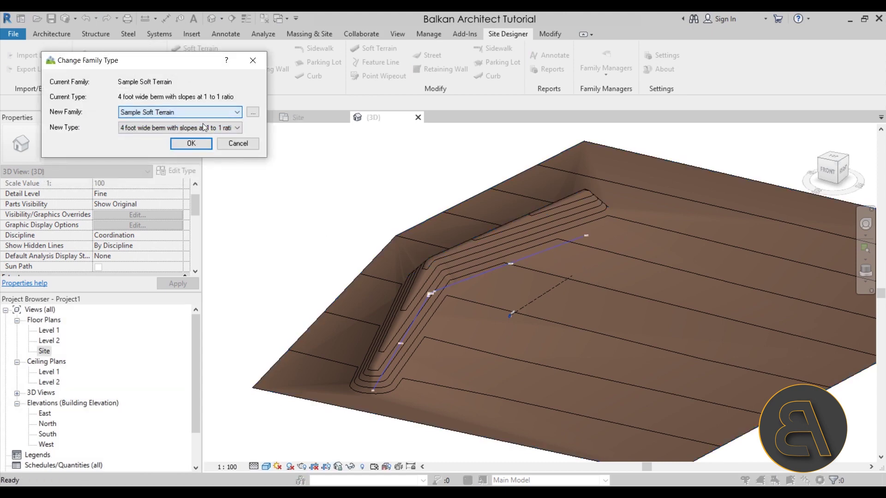
left_click(203, 128)
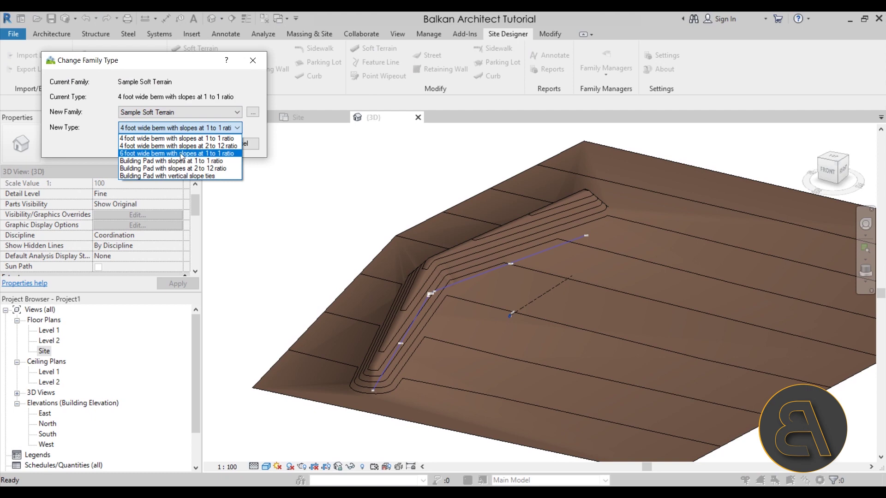
left_click(159, 154)
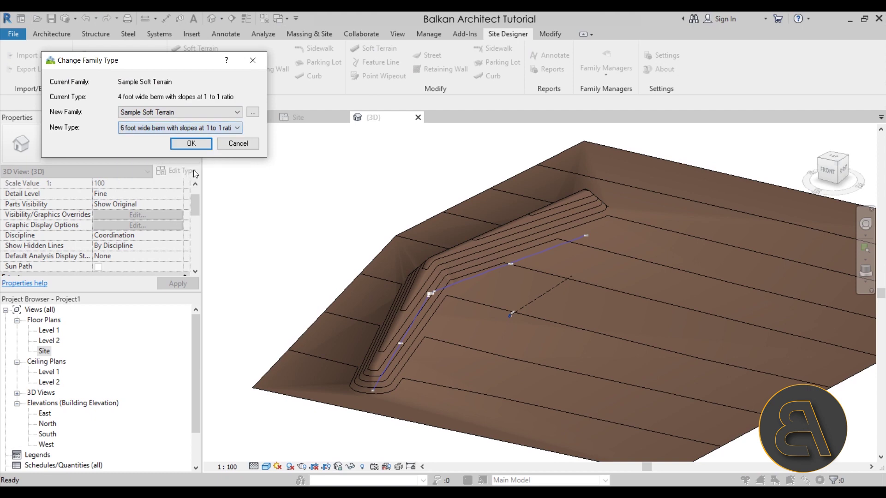
left_click(191, 143)
left_click(137, 169)
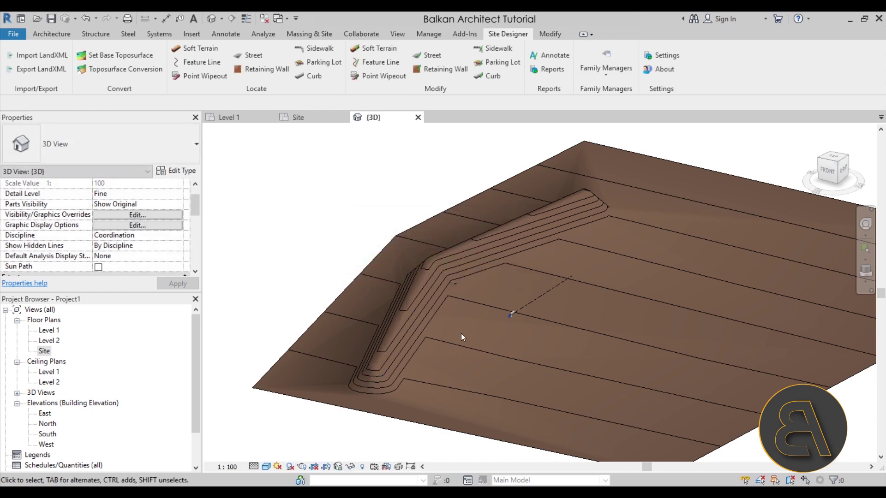
- Examine the berm from the side and in 3D to compare its top with the slope of the toposurface
middle_click_drag(370, 378, 365, 333, "shift")
scroll(381, 316, "down", 3)
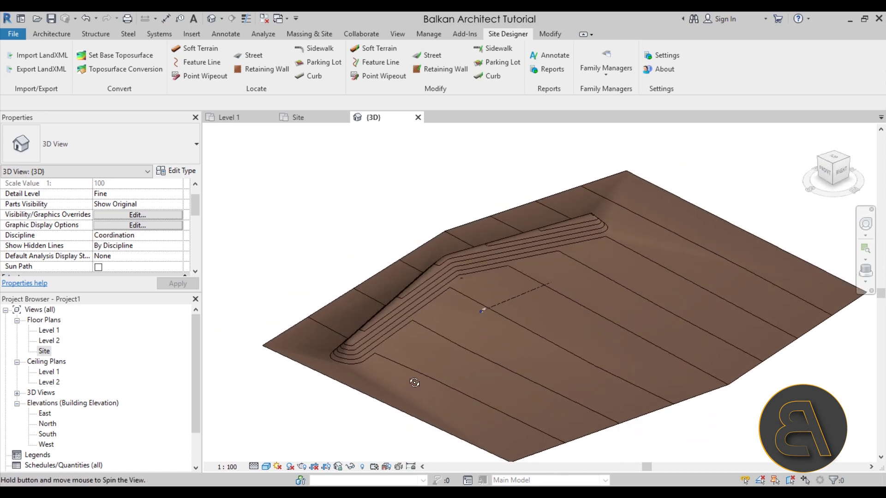
middle_click_drag(402, 359, 330, 268, "shift")
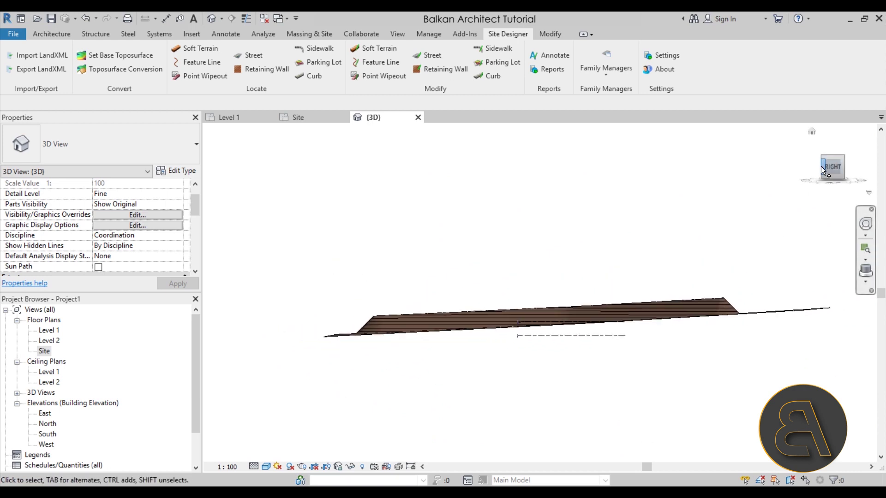
scroll(551, 312, "down", 3)
scroll(474, 301, "up", 5)
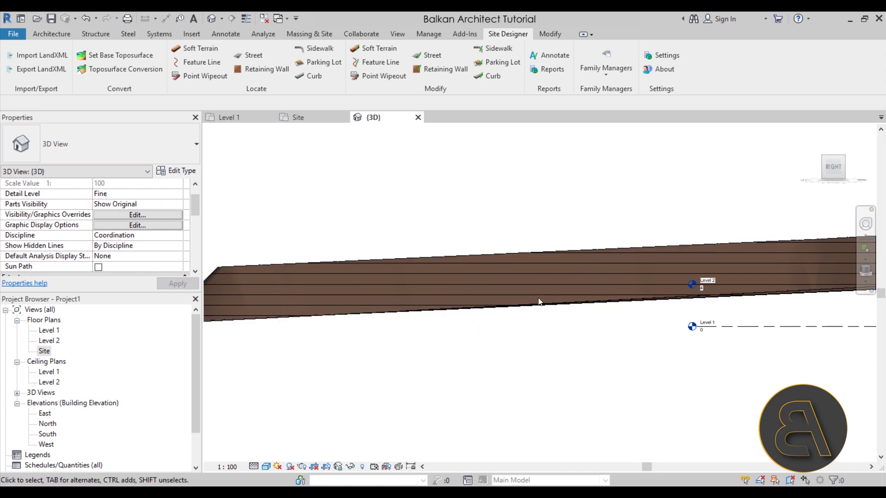
middle_click_drag(564, 259, 500, 259, "shift")
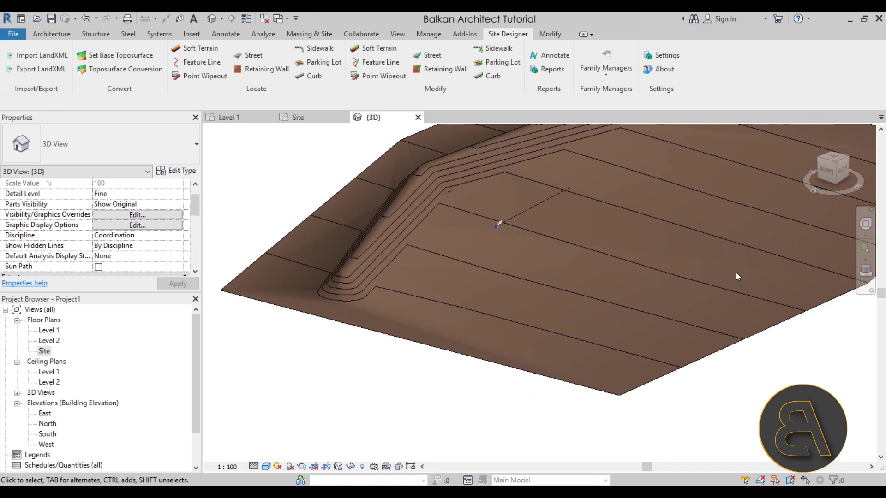
scroll(736, 276, "down", 3)
middle_click_drag(737, 276, 517, 321, "shift")
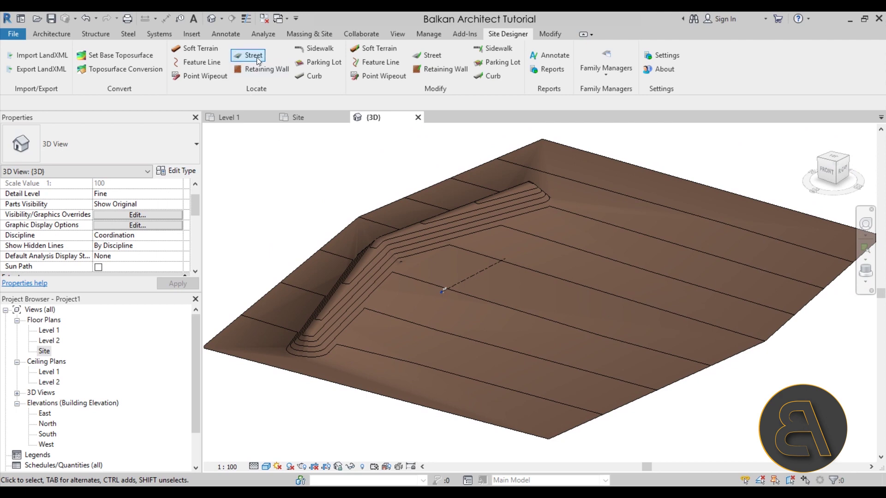
- Open the Site floor plan, review the Locate Street settings, and close them without inserting a street
double_click(44, 351)
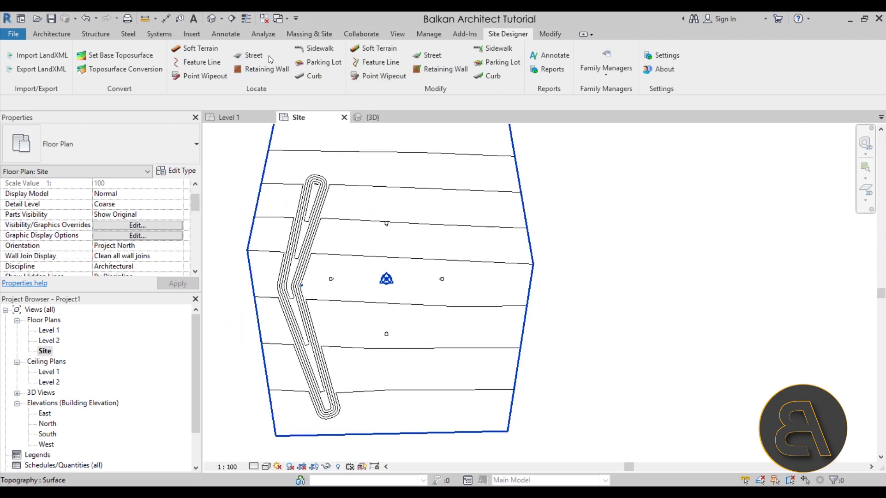
left_click(247, 57)
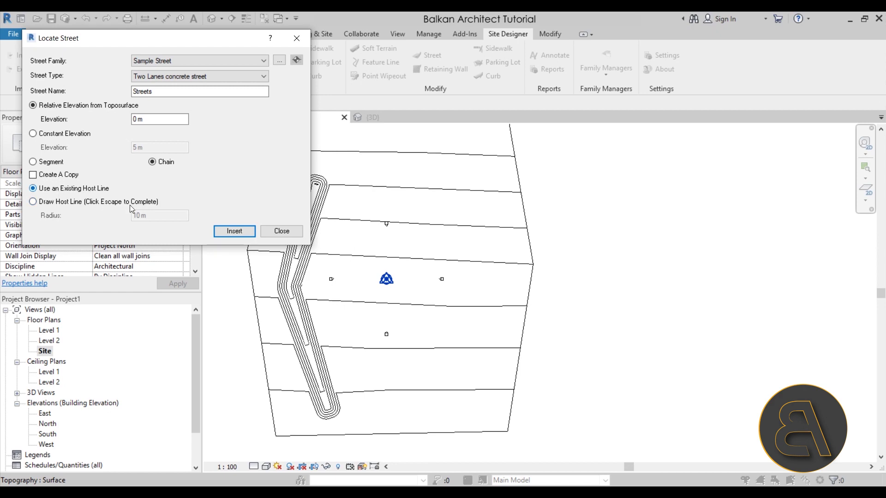
left_click(281, 231)
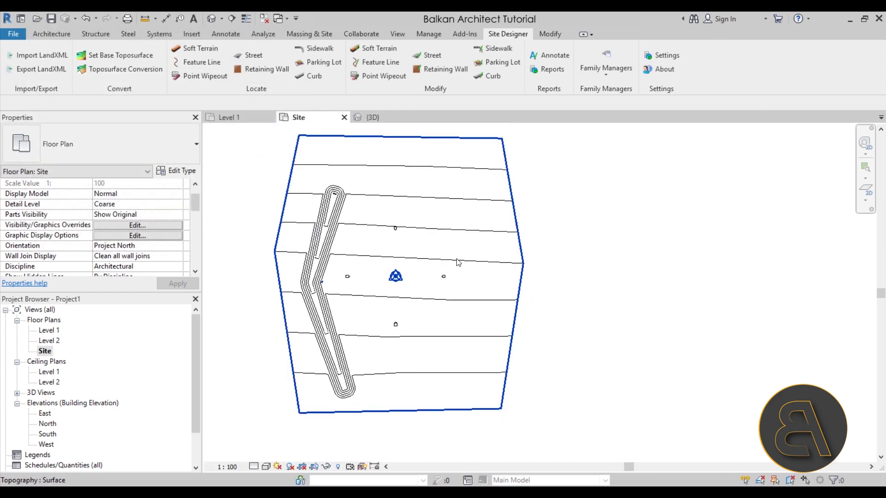
- Draw a zigzag chain of three model lines down the toposurface's east side, with a middle segment about 47 m long
left_click(53, 34)
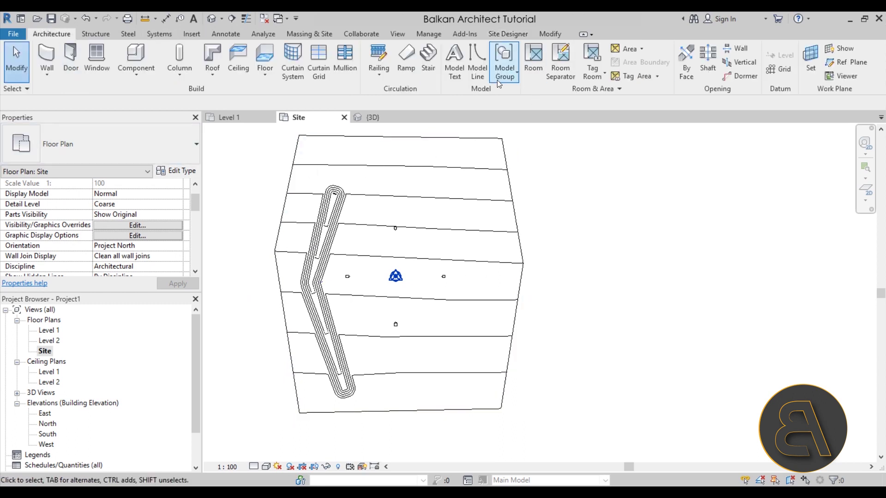
left_click(478, 60)
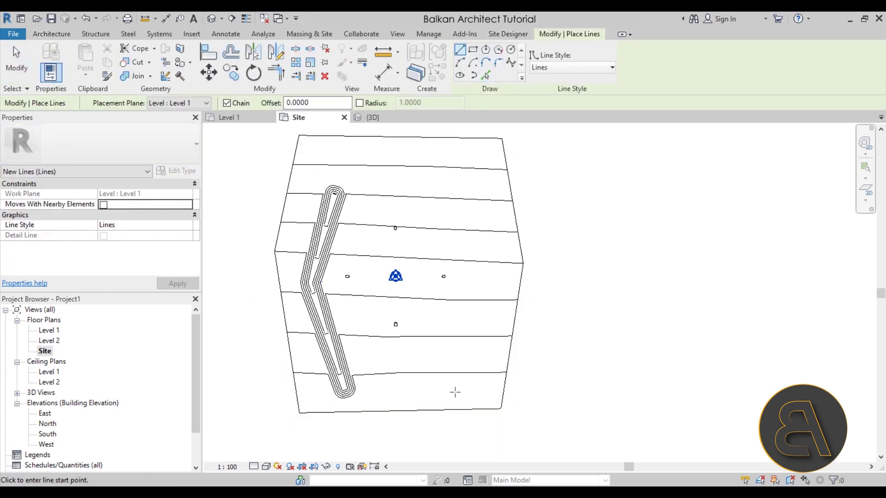
left_click(486, 306)
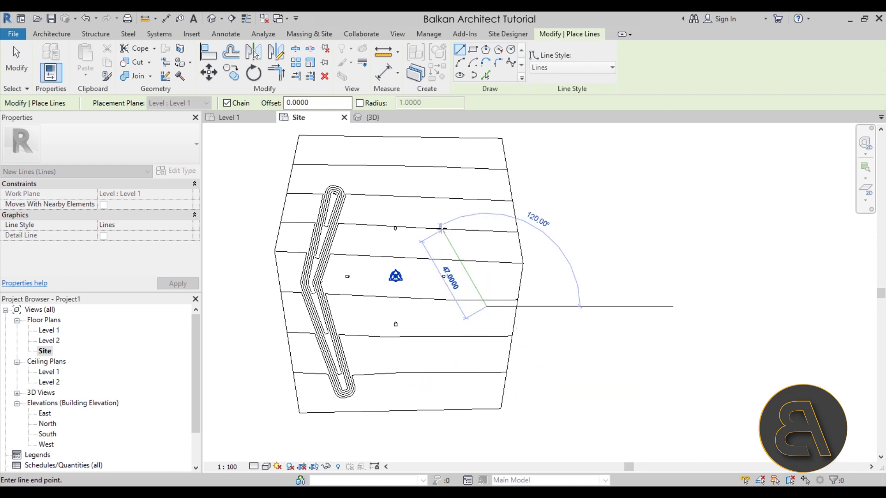
left_click(478, 153)
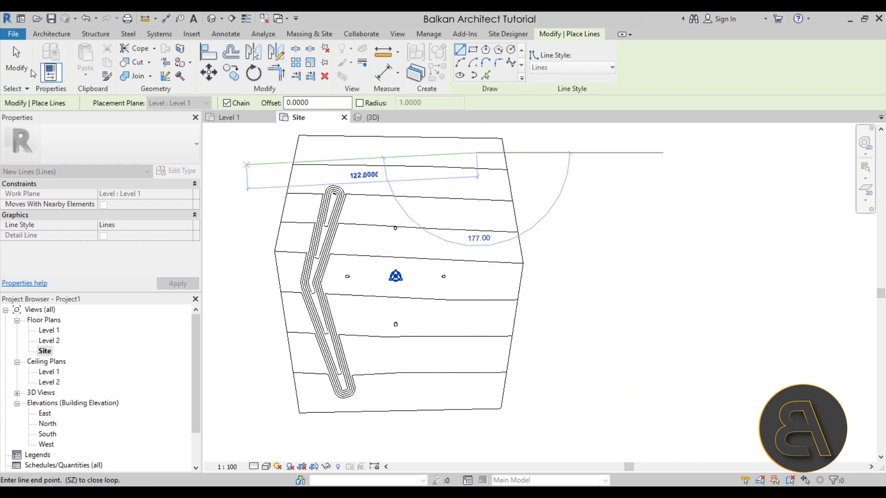
key("Escape")
key("Escape")
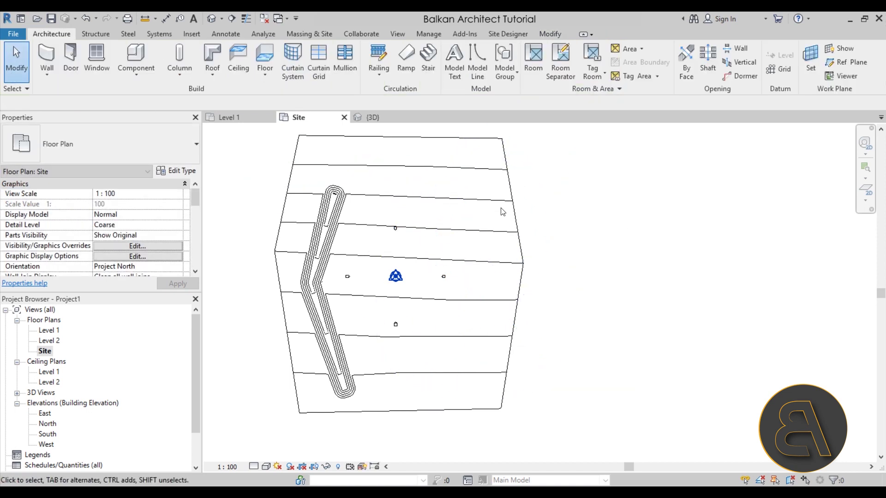
- Set the Site plan's detail level to Fine and its visual style to Wireframe
left_click(253, 466)
left_click(267, 452)
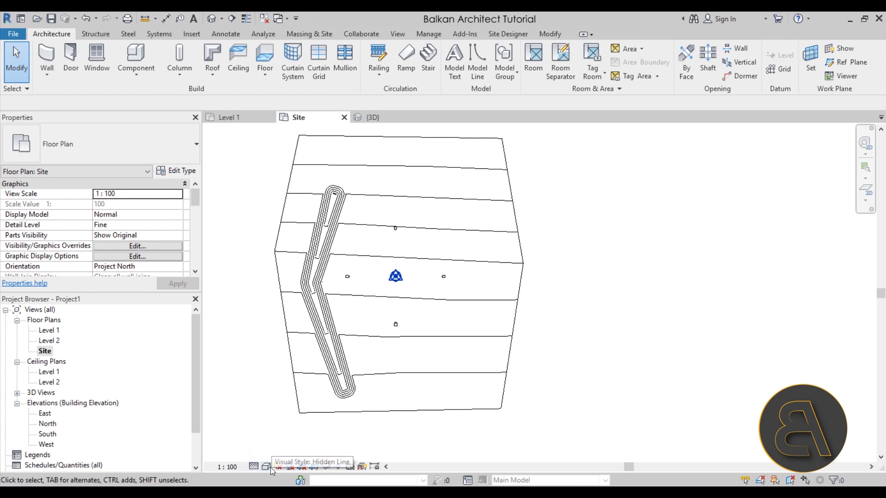
left_click(267, 467)
left_click(291, 397)
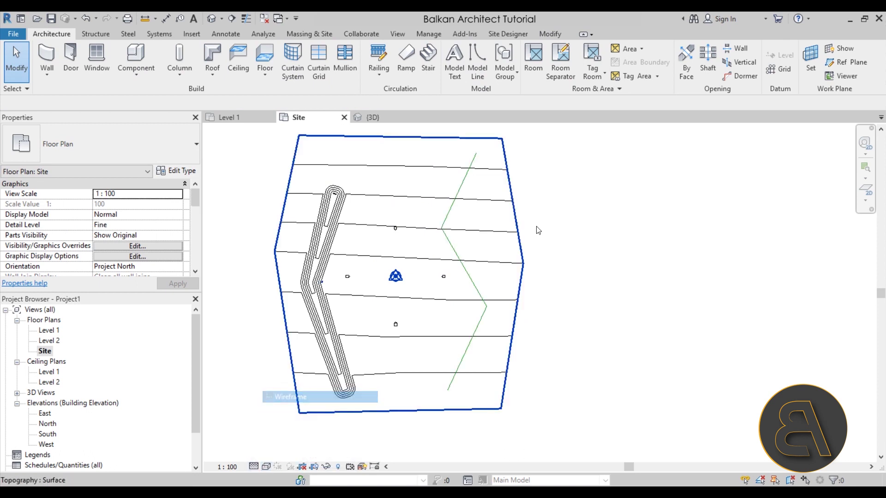
middle_click_drag(497, 242, 452, 253)
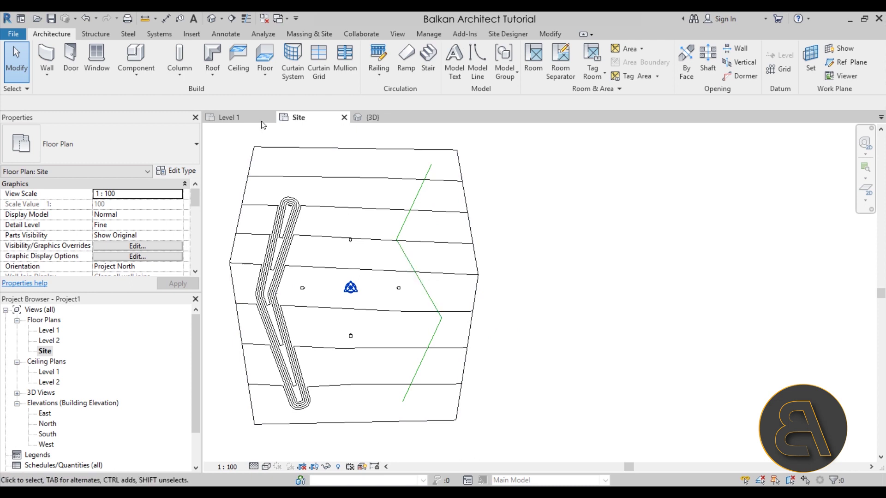
- Round both corners of the zigzag model line with fillet arcs of radius 10
left_click(477, 65)
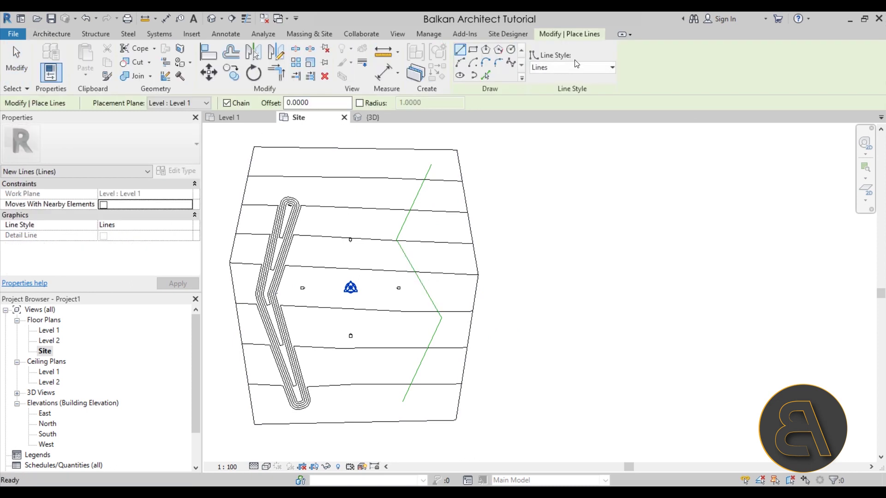
left_click(501, 67)
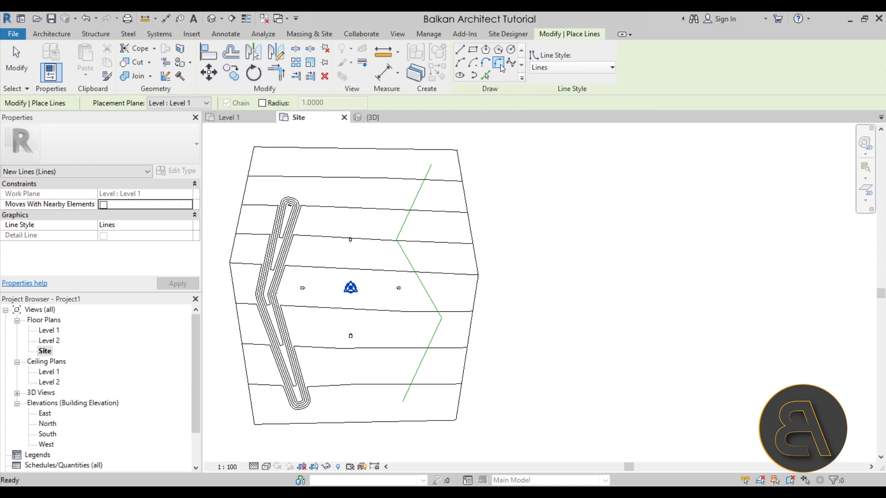
left_click(278, 106)
type("0")
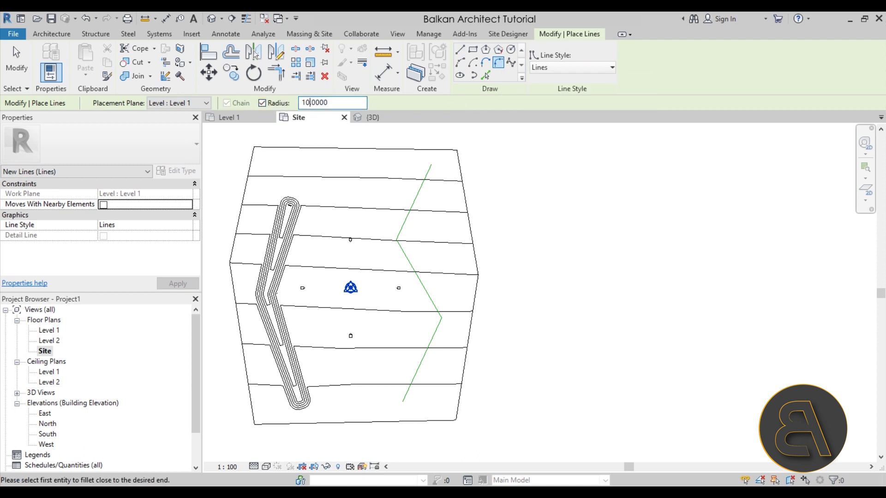
left_click(403, 230)
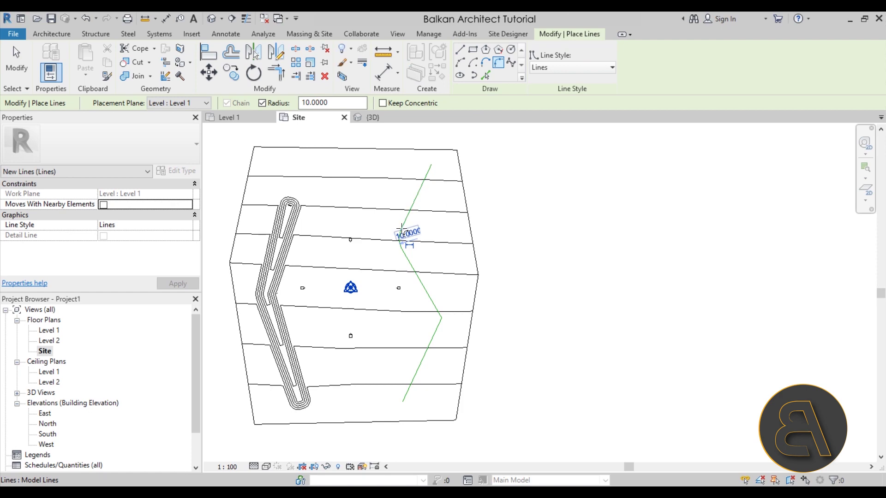
left_click(426, 297)
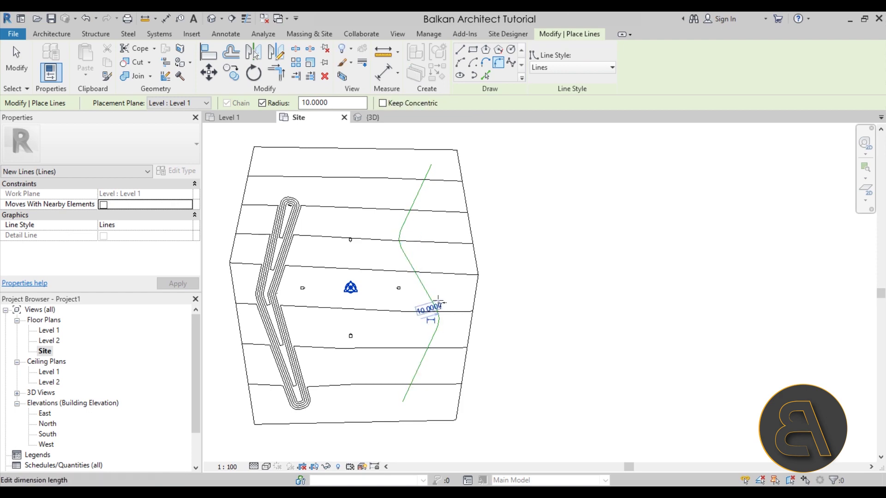
scroll(441, 252, "up", 2)
scroll(445, 237, "down", 2)
scroll(459, 261, "up", 2)
scroll(459, 261, "down", 1)
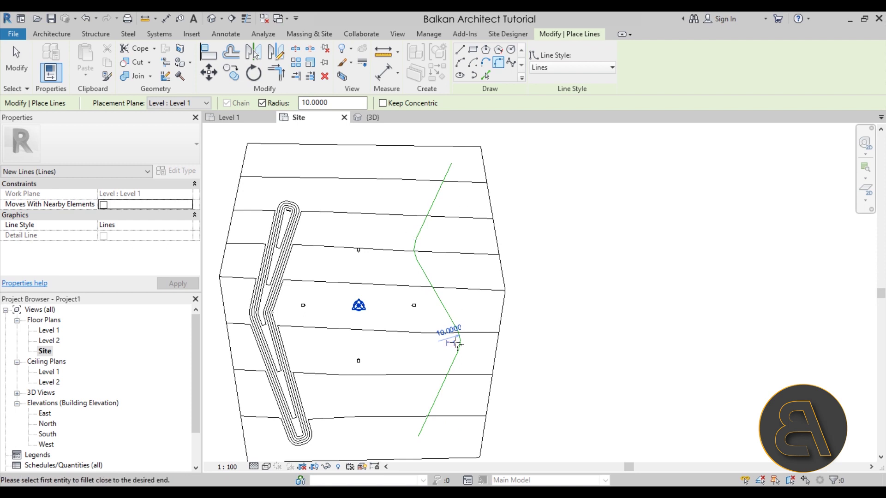
key("Escape")
key("Escape")
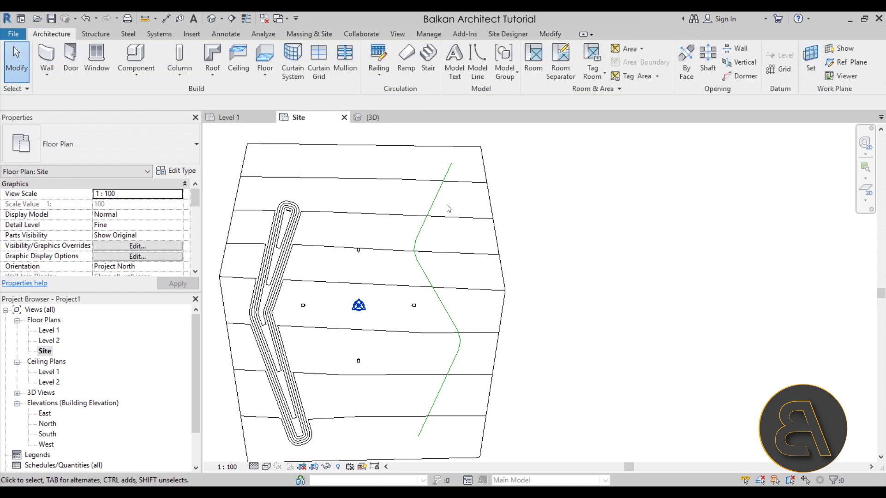
- Start locating a street and load the Streets - Metric family from the Site Designer library
left_click(503, 34)
middle_click_drag(512, 191, 738, 186)
middle_click_drag(718, 238, 721, 237)
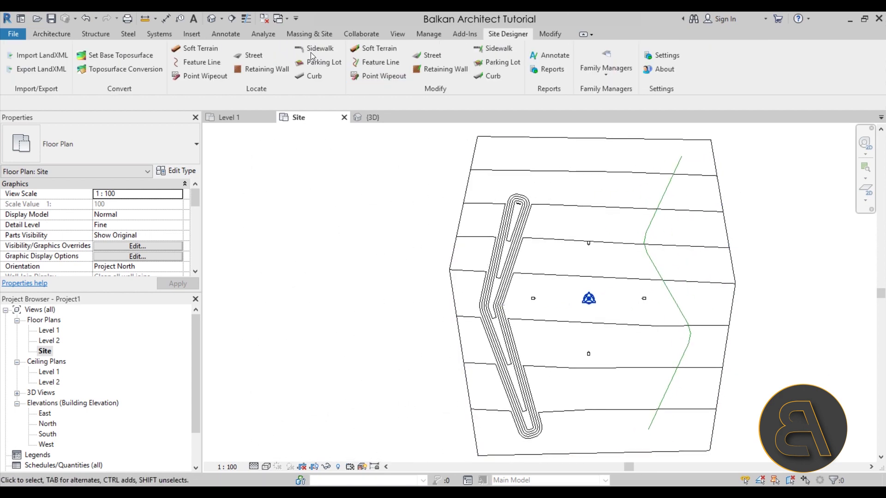
left_click(251, 56)
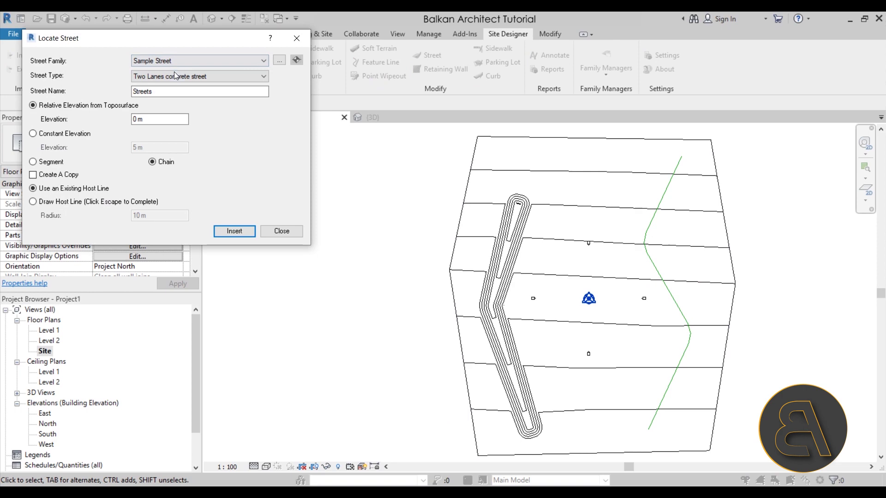
left_click(143, 62)
left_click(143, 62)
left_click(280, 62)
left_click_drag(433, 99, 432, 166)
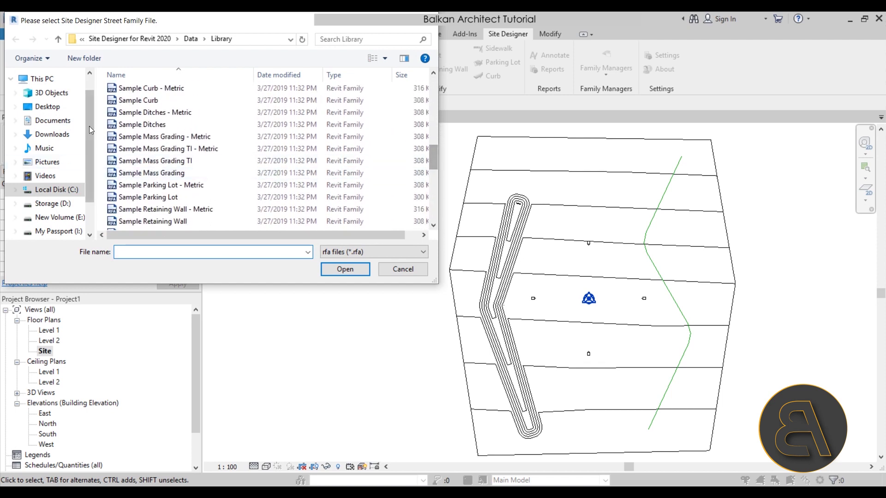
scroll(162, 135, "up", 2)
scroll(162, 135, "down", 4)
scroll(162, 135, "down", 2)
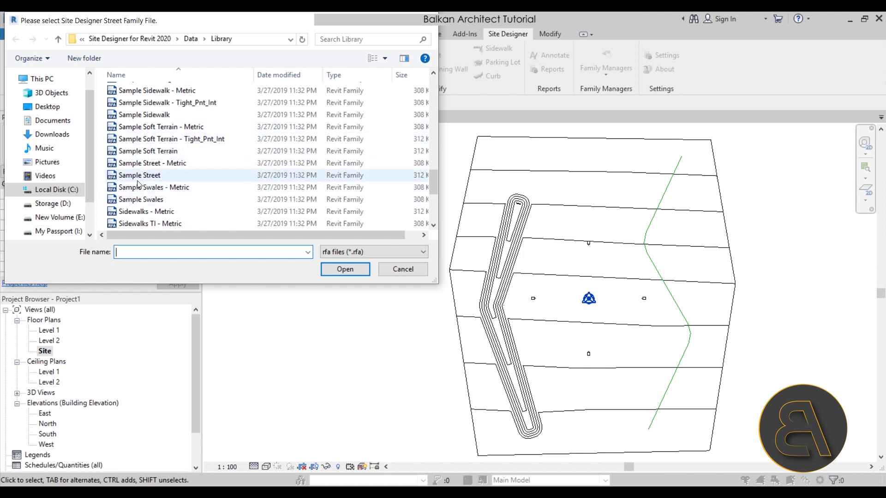
scroll(135, 166, "down", 2)
scroll(174, 149, "down", 1)
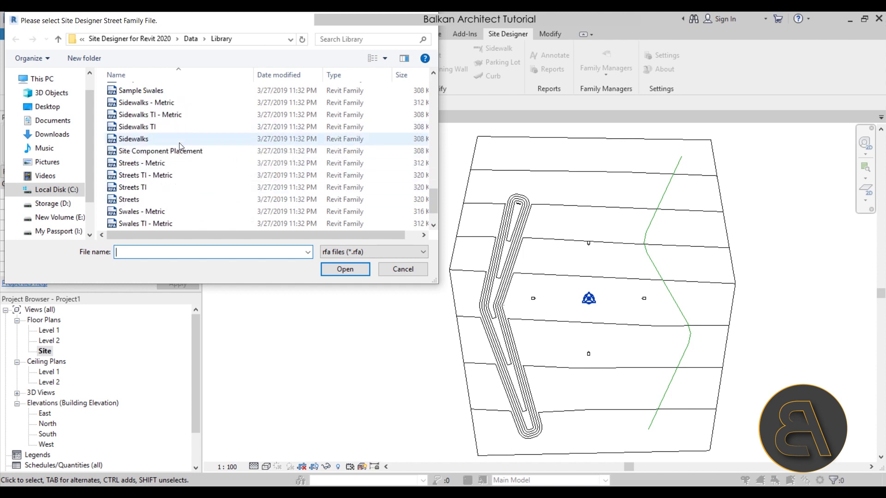
left_click(148, 167)
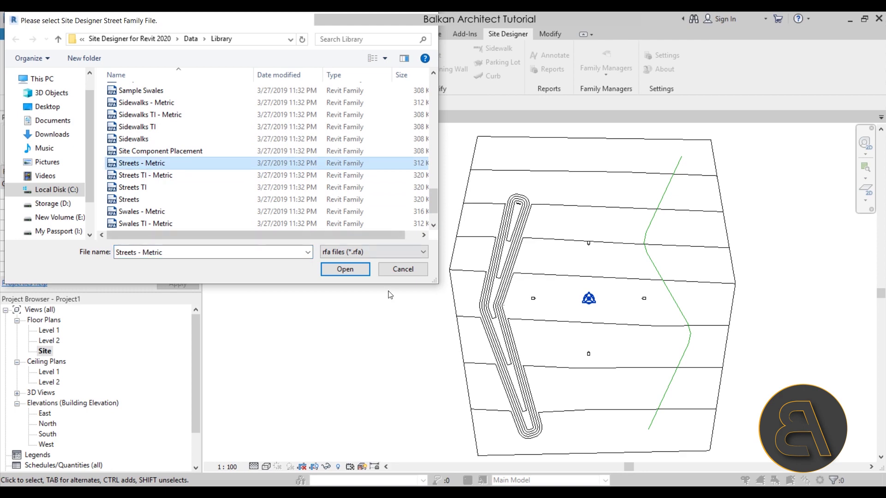
left_click(351, 272)
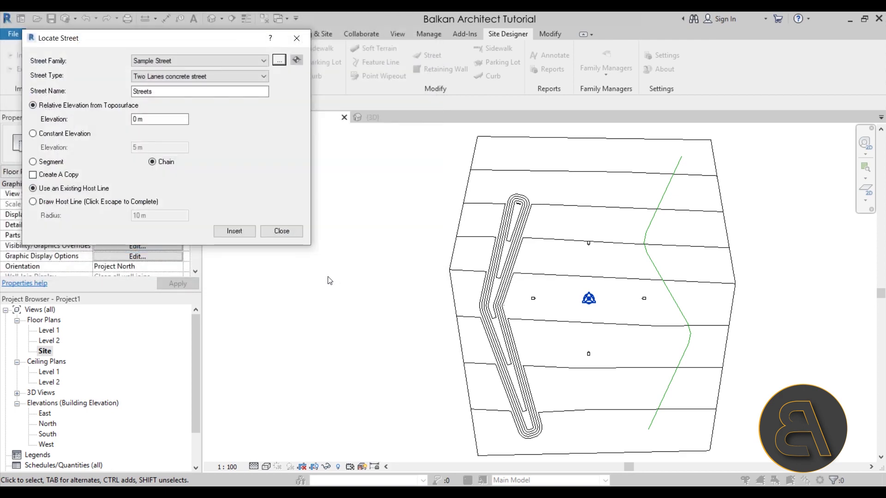
- Set the street type to 2 lanes with curb and gutter at 1 m relative elevation, and try to insert it
left_click(165, 77)
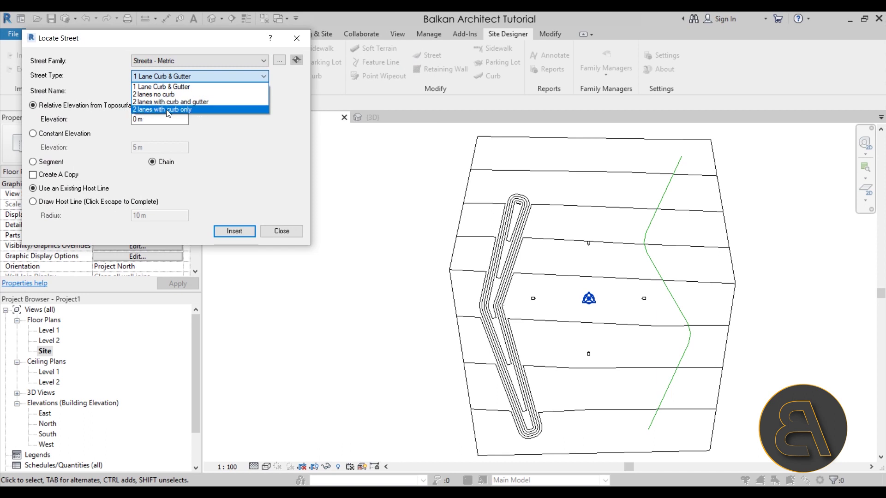
left_click(150, 104)
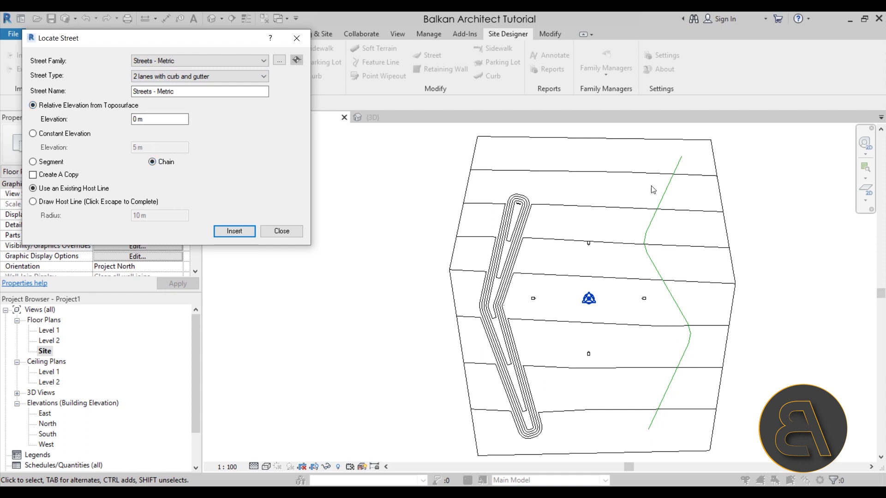
left_click(137, 119)
left_click(231, 231)
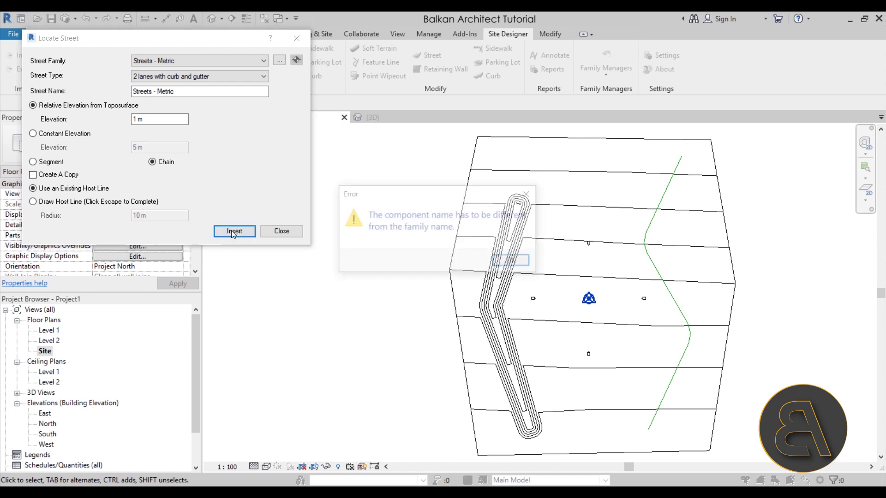
left_click(514, 261)
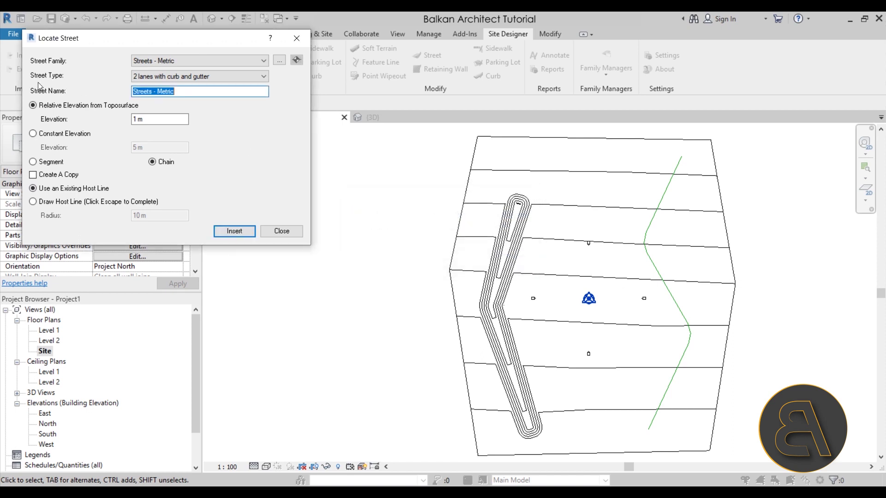
- Name the street My Street and insert it along the existing filleted line chain, then finish locating streets
left_click_drag(173, 91, 93, 92)
left_click_drag(175, 92, 154, 94)
key("BackSpace")
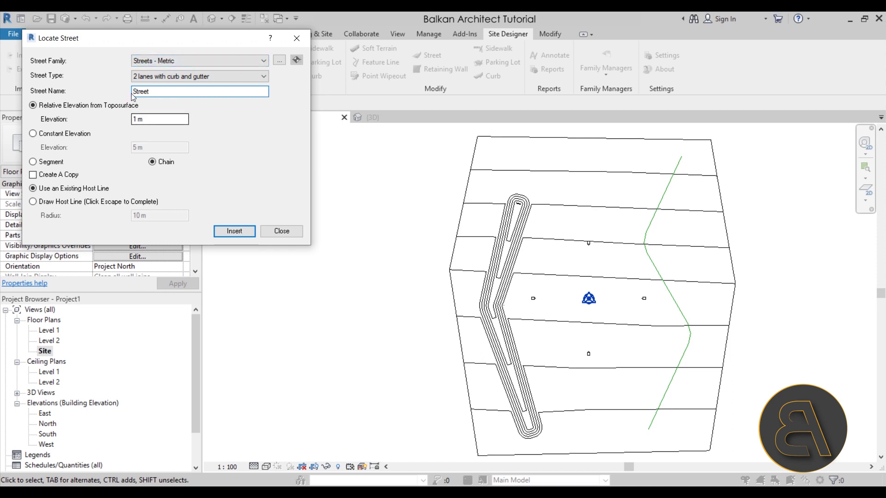
key("Home")
type("My")
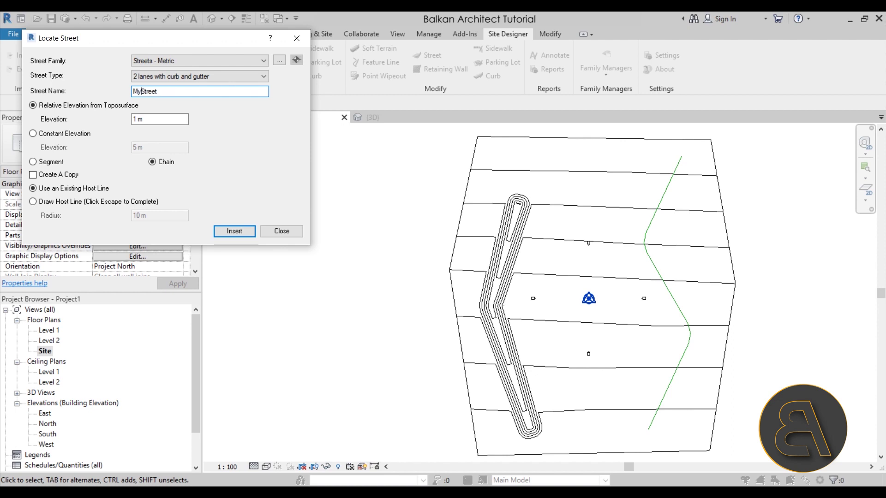
left_click(238, 232)
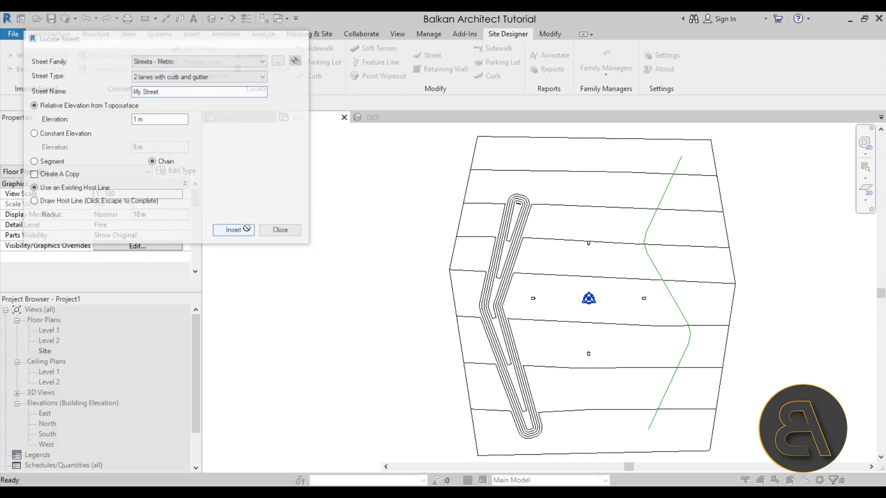
left_click(651, 259)
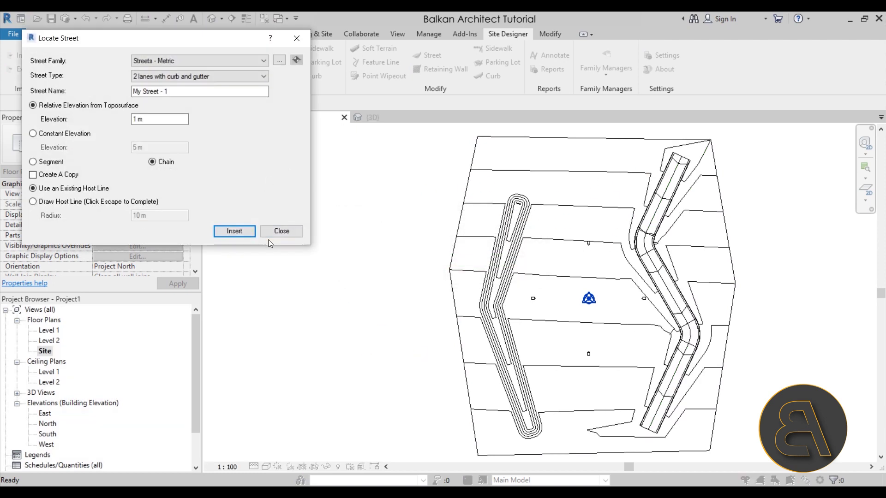
left_click(281, 231)
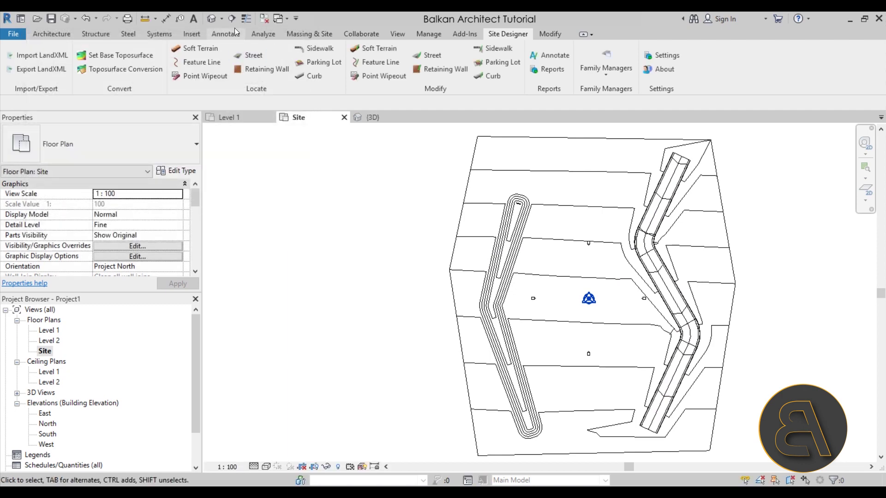
- Examine the street in 3D from several angles, checking its curbs, curves and the surrounding terrain grading
left_click(212, 20)
middle_click_drag(729, 258, 698, 375, "shift")
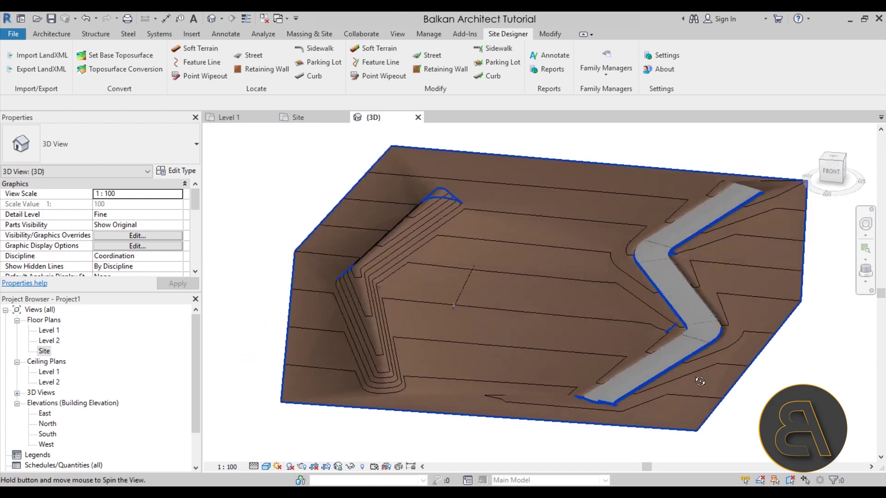
scroll(693, 272, "up", 5)
scroll(694, 275, "up", 2)
scroll(633, 273, "down", 5)
middle_click_drag(611, 278, 508, 314, "shift")
scroll(488, 322, "up", 4)
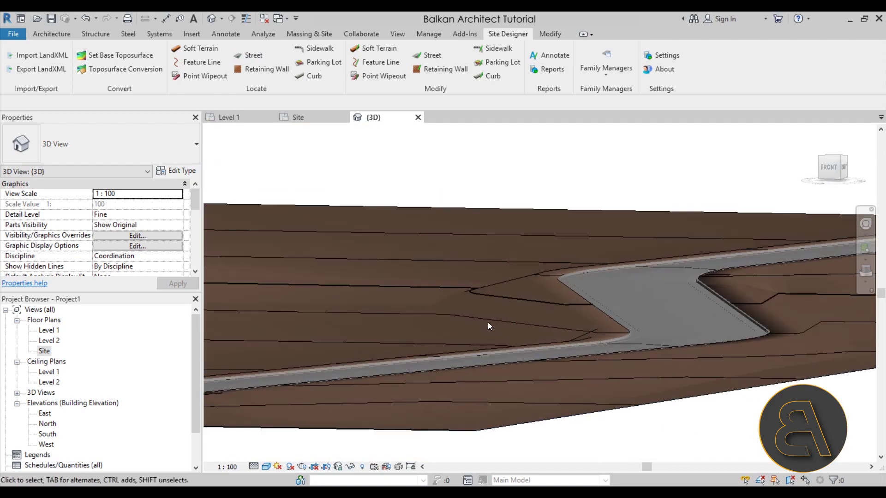
scroll(525, 274, "down", 3)
middle_click_drag(525, 276, 559, 392, "shift")
scroll(586, 319, "down", 4)
middle_click_drag(586, 319, 545, 360, "shift")
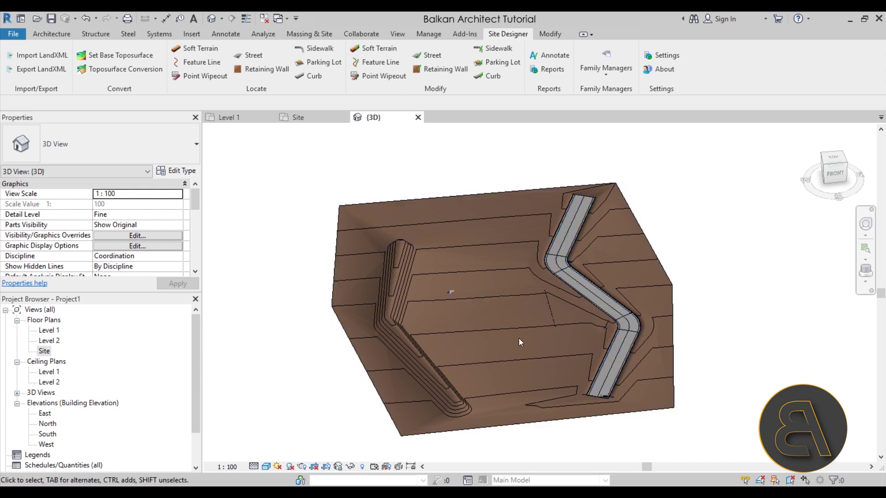
middle_click_drag(600, 285, 598, 281)
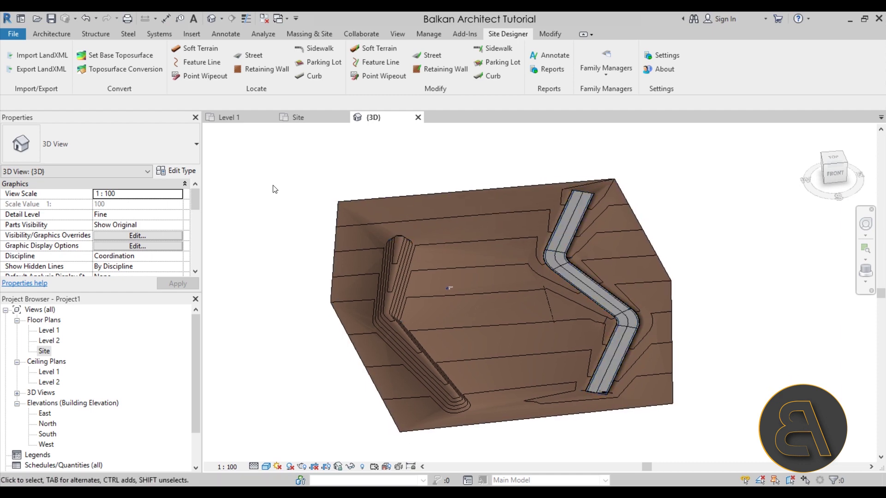
- Cut a horizontal section in the Site plan across the whole toposurface, through the berm and the street's lower bend, and open it
double_click(44, 351)
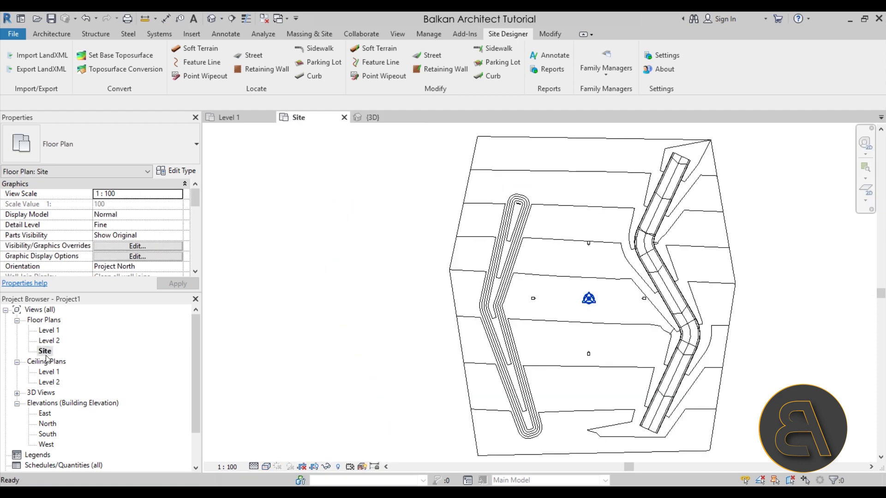
left_click(230, 20)
left_click(365, 299)
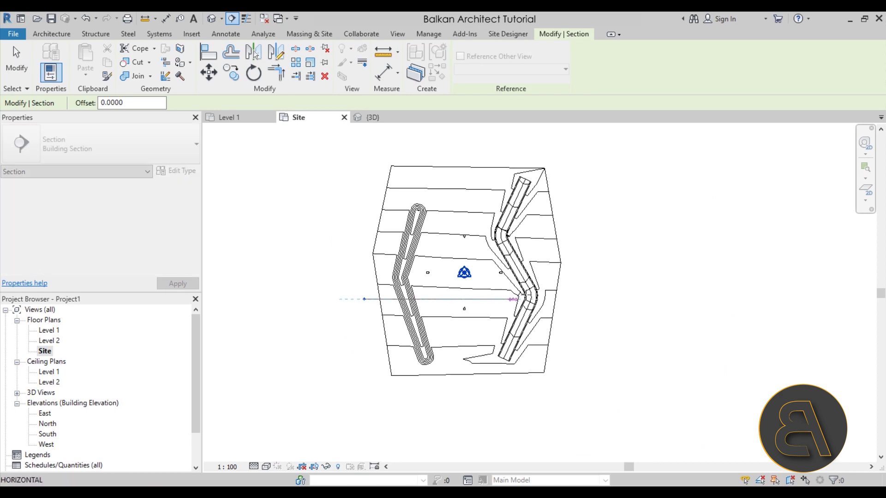
left_click(577, 296)
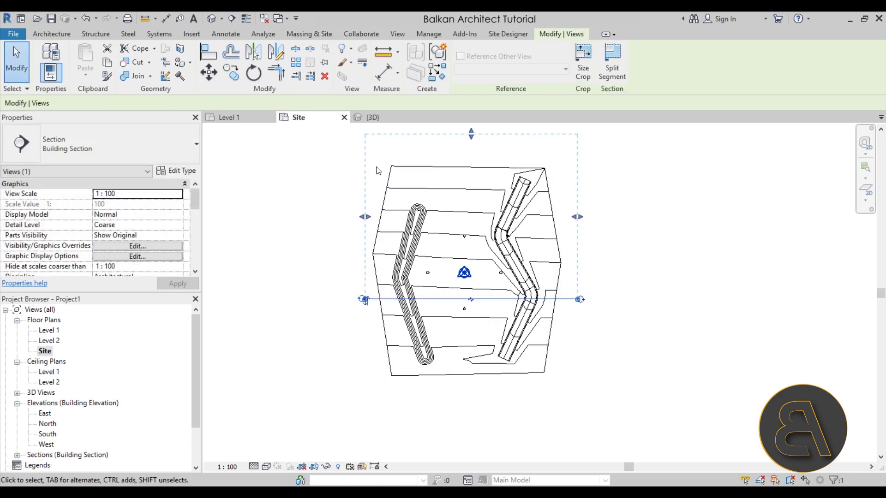
left_click(366, 279)
scroll(365, 302, "up", 3)
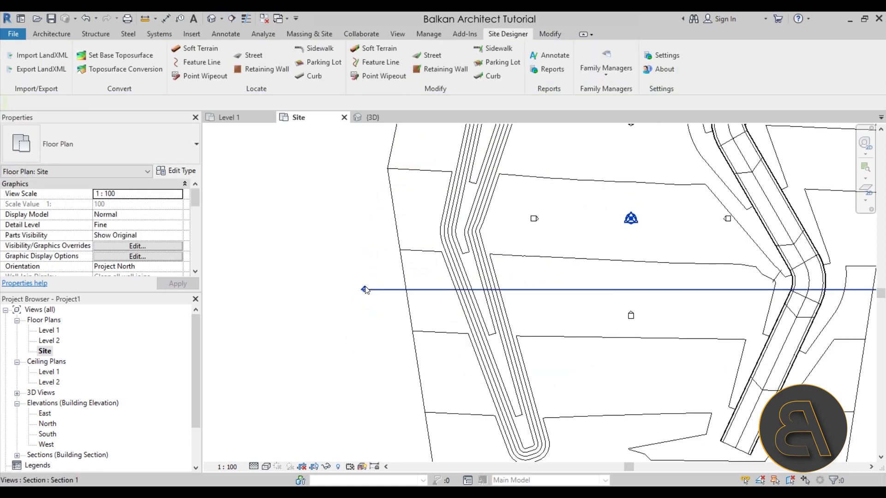
double_click(363, 291)
scroll(710, 300, "up", 2)
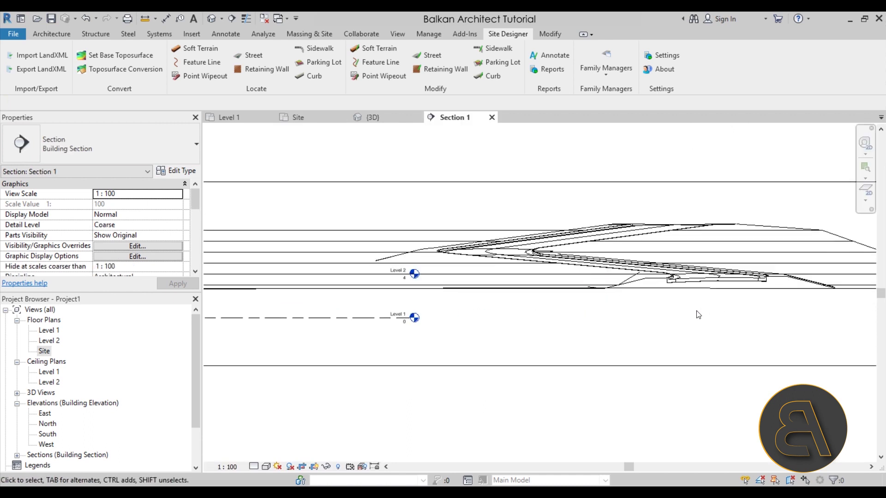
- Set the section's detail level to Fine and turn on shadows and ambient shadows for the view
left_click(253, 466)
left_click(272, 457)
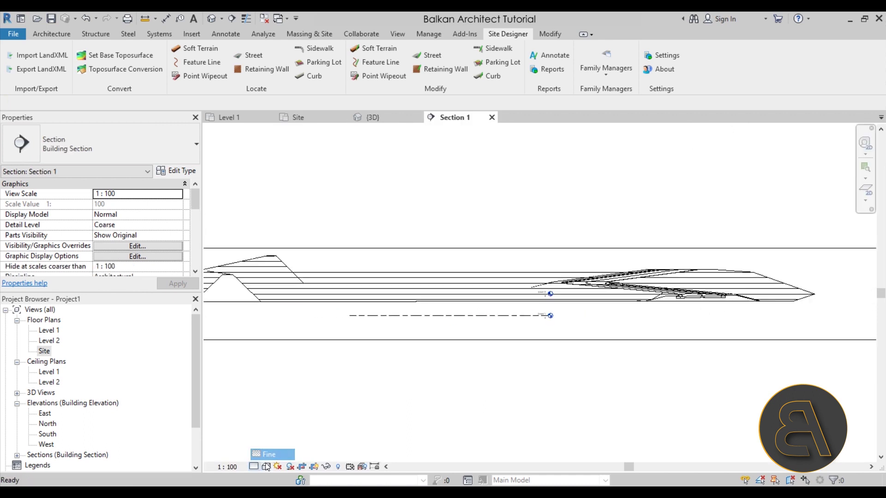
left_click(267, 467)
left_click(291, 470)
left_click(267, 467)
left_click(291, 380)
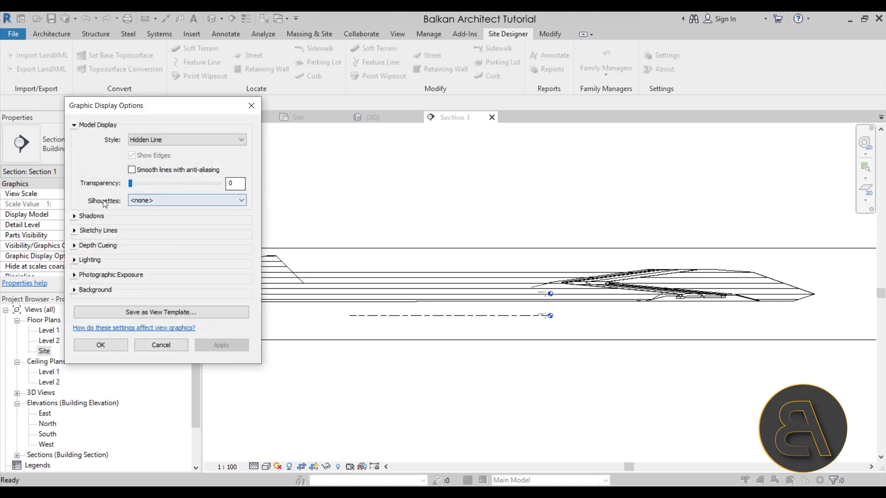
left_click(85, 217)
left_click(132, 238)
left_click(237, 364)
left_click(102, 366)
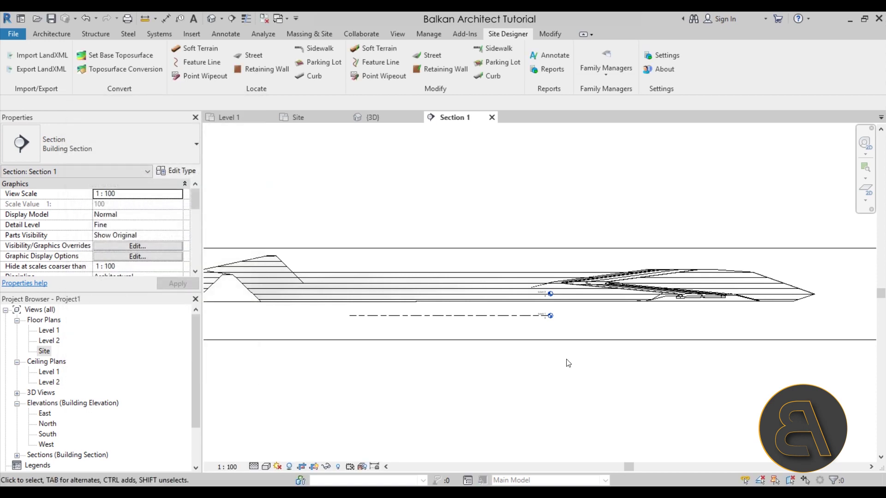
- Switch the section's visual style to Realistic
scroll(646, 351, "up", 5)
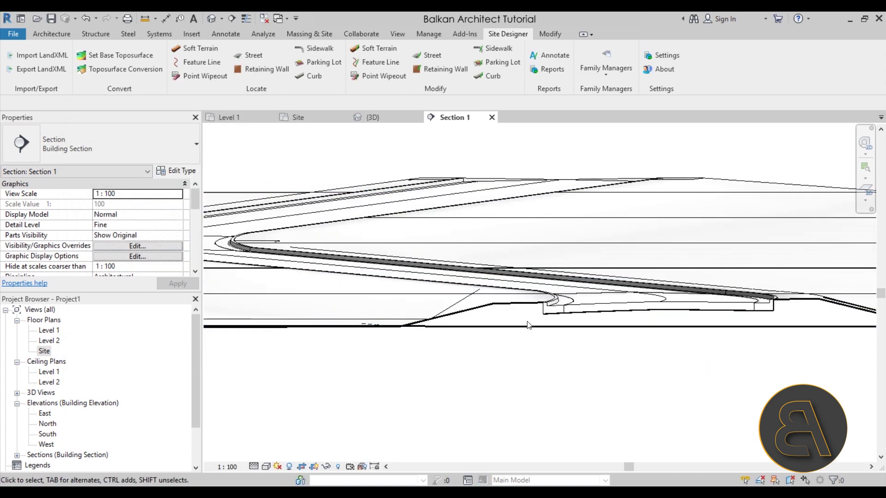
scroll(528, 325, "up", 3)
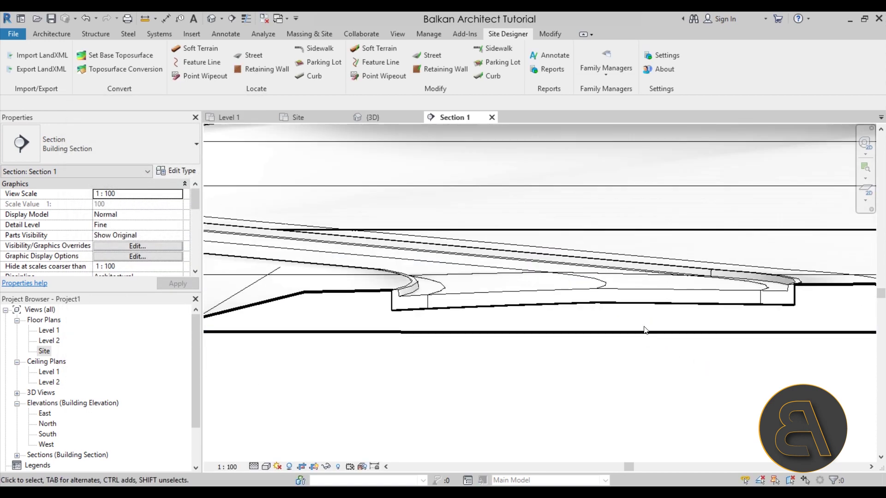
left_click(266, 467)
left_click(289, 443)
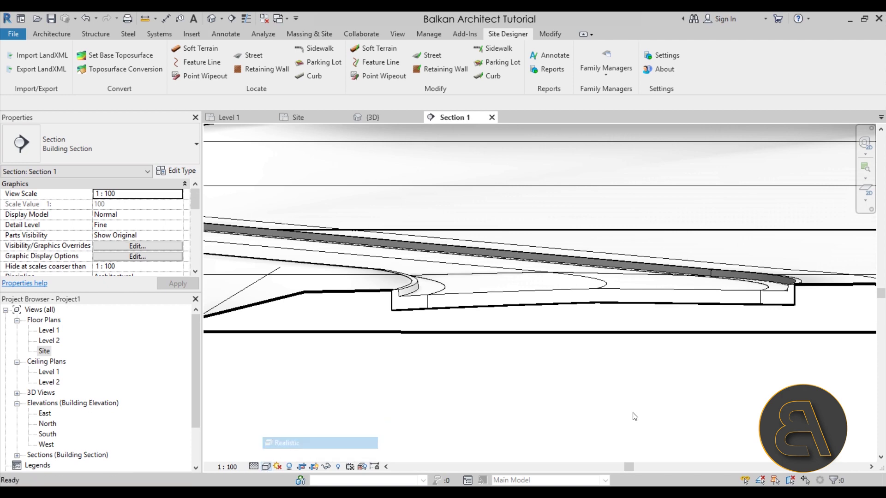
scroll(636, 392, "down", 5)
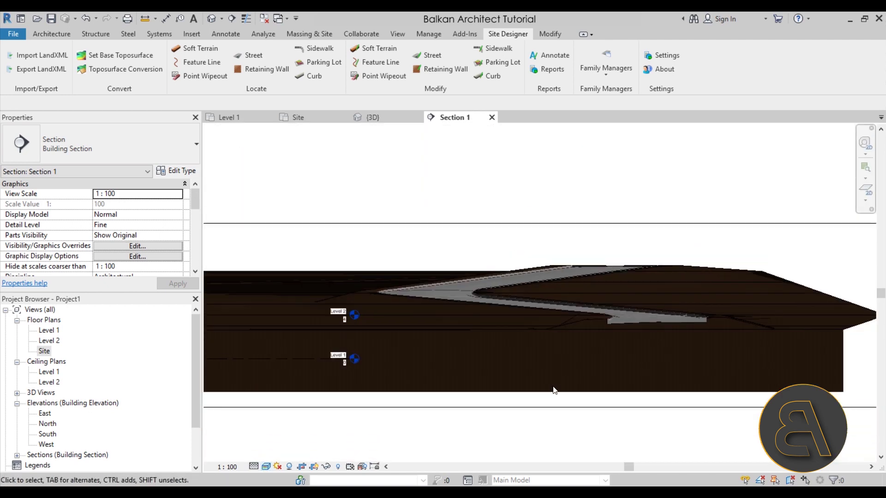
- Assign the Plant material to the First Toposurface, adding it from the library through a search for grass
scroll(685, 316, "up", 2)
left_click(684, 317)
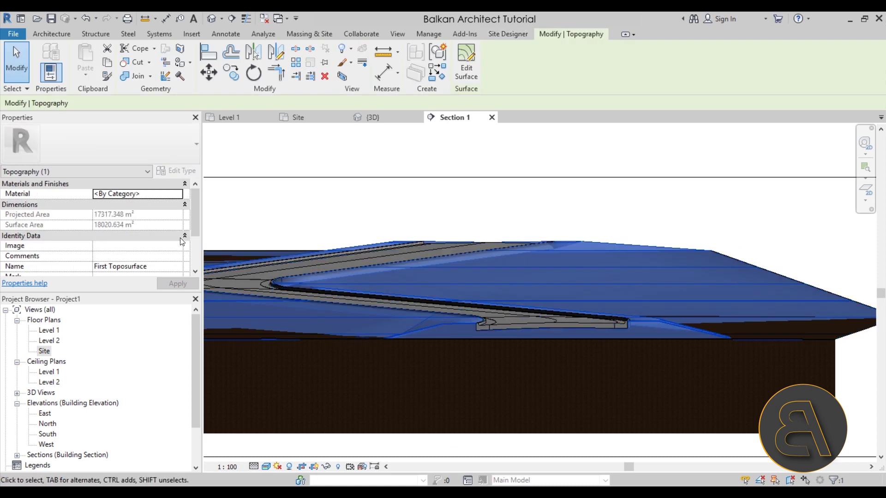
left_click(178, 194)
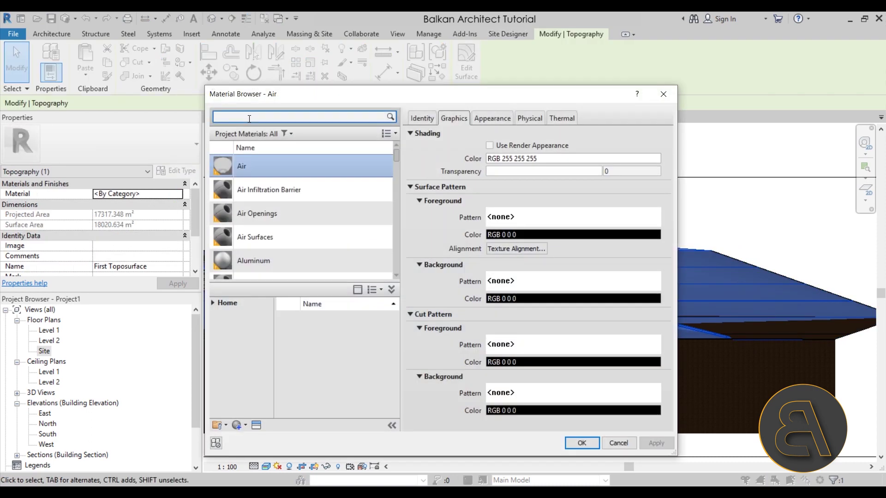
left_click(249, 118)
type("grass")
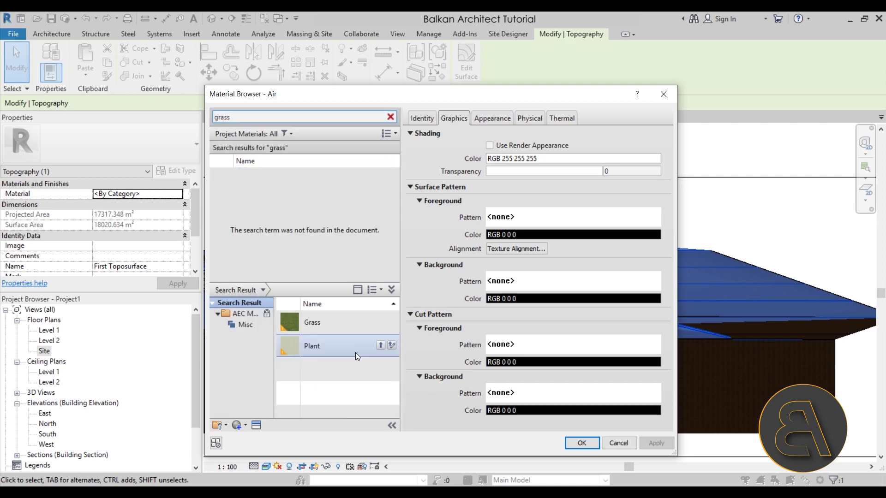
left_click(381, 346)
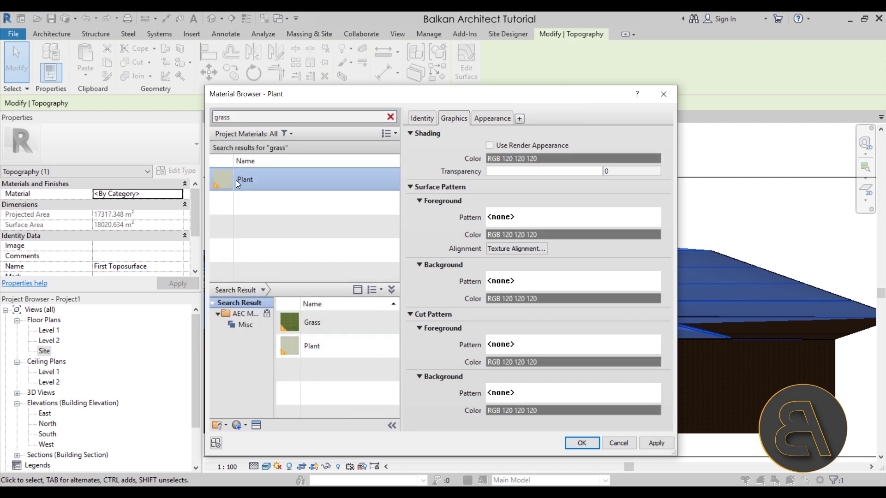
left_click(582, 443)
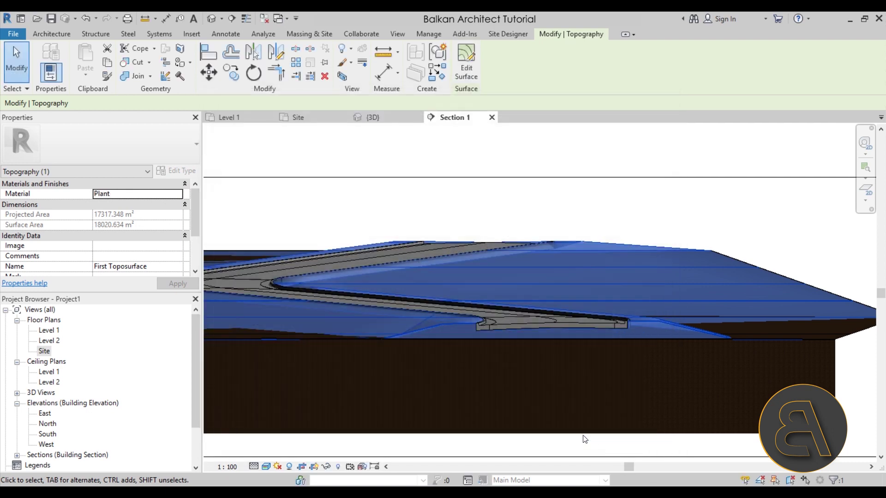
left_click(557, 229)
- Examine the realistic section along its full length, checking the street, its curbs, the graded terrain and the berm profile
scroll(317, 299, "up", 5)
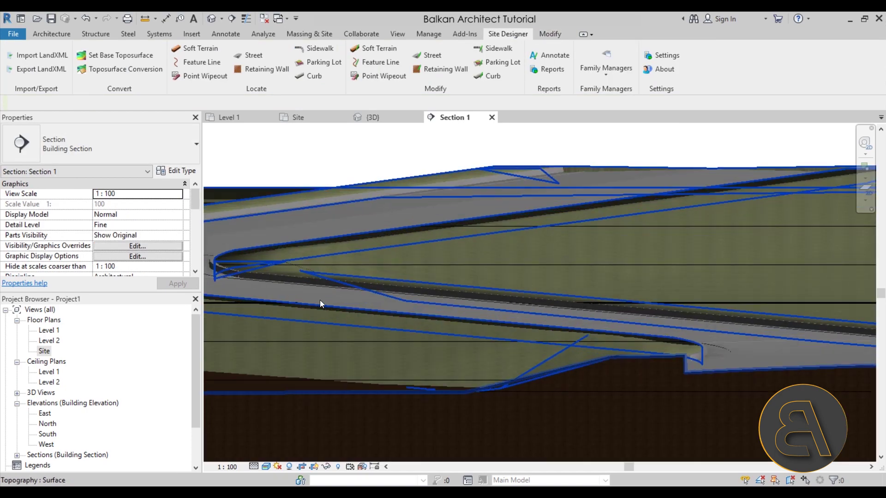
middle_click_drag(687, 418, 286, 307)
middle_click_drag(409, 317, 527, 318)
middle_click_drag(430, 278, 614, 309)
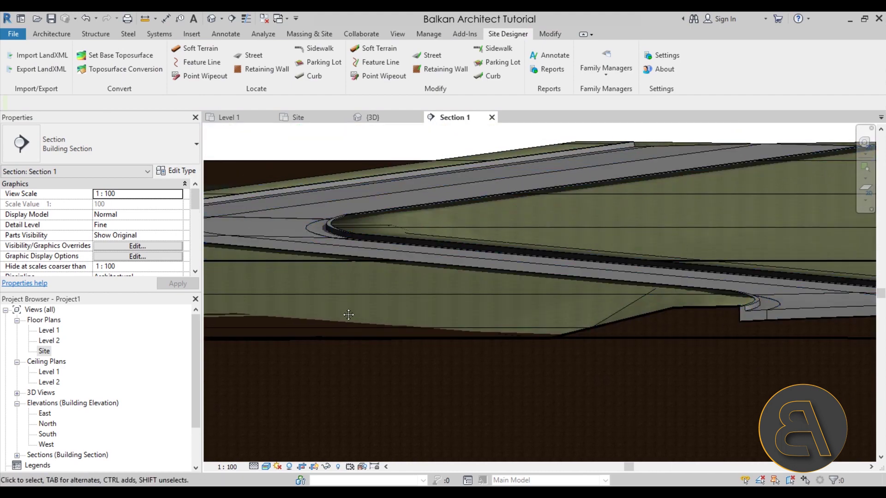
scroll(622, 312, "down", 6)
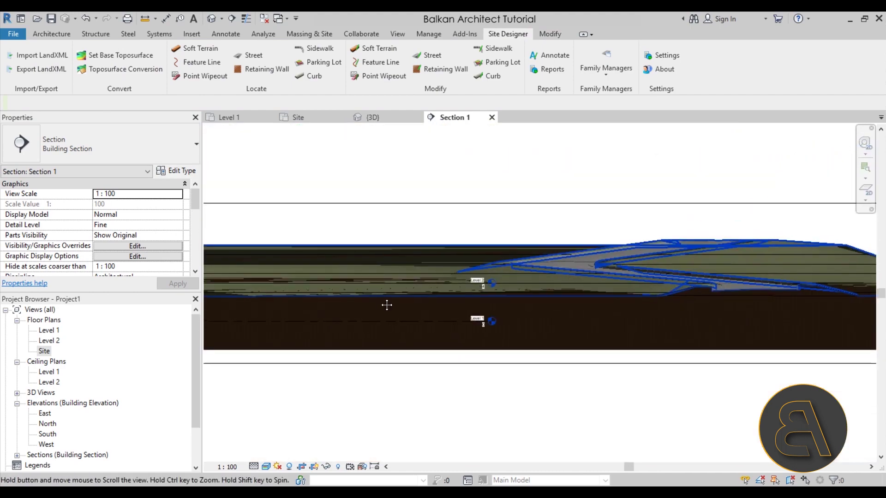
scroll(622, 292, "up", 5)
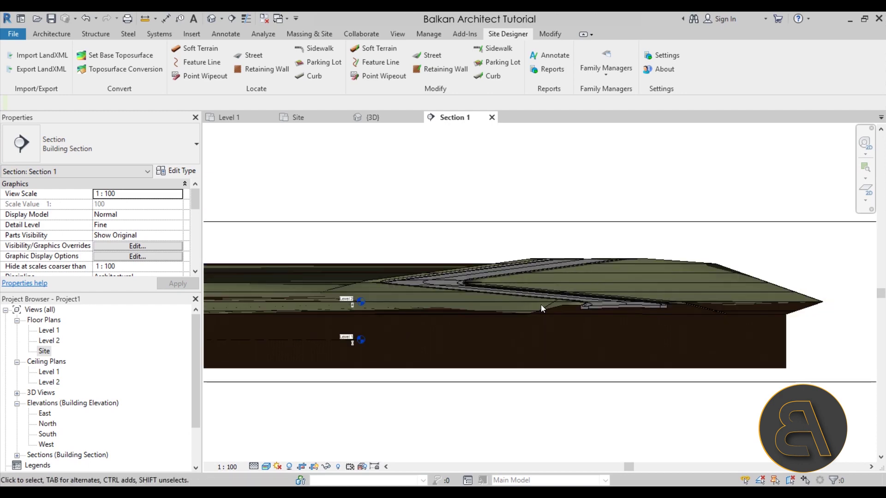
scroll(352, 278, "up", 5)
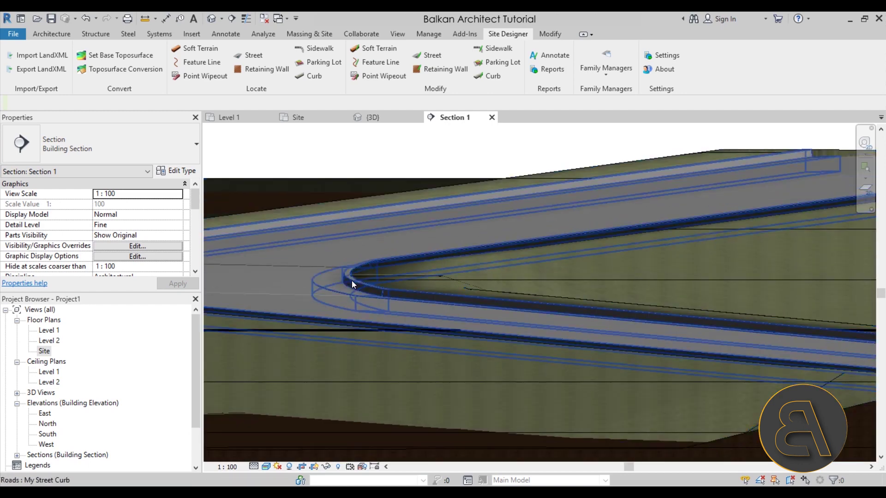
scroll(352, 281, "down", 2)
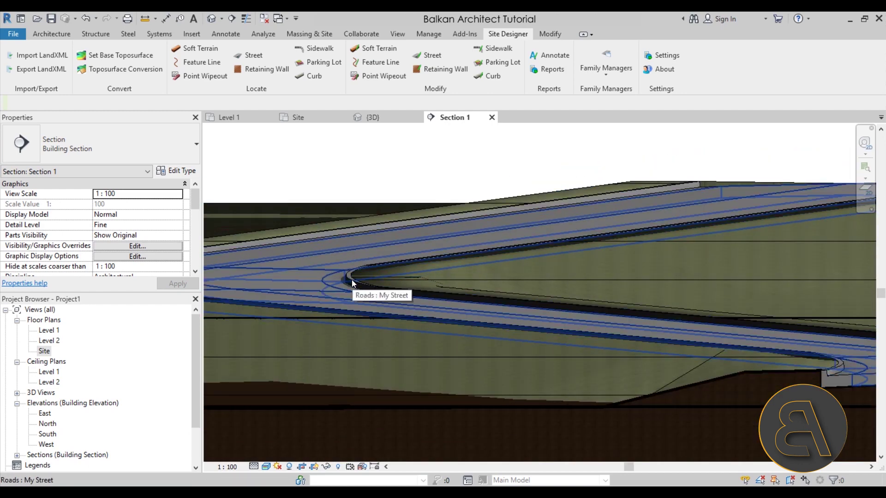
scroll(351, 280, "down", 10)
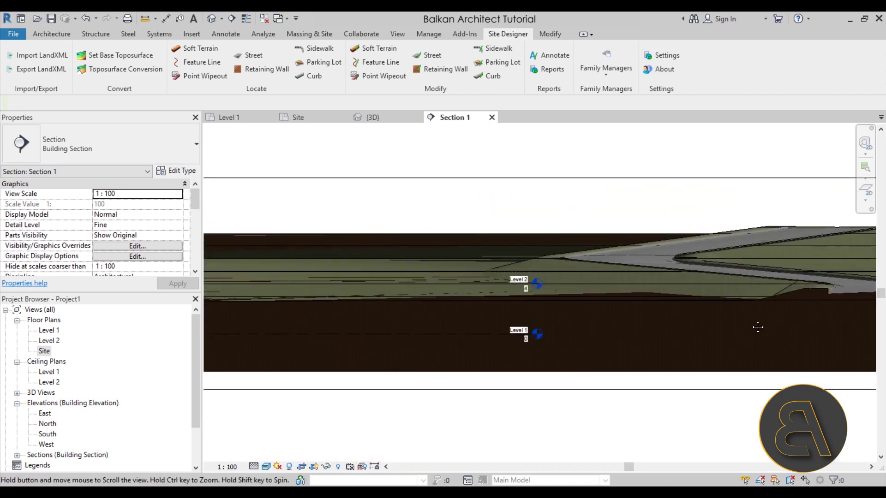
middle_click_drag(320, 330, 444, 330)
scroll(445, 330, "up", 8)
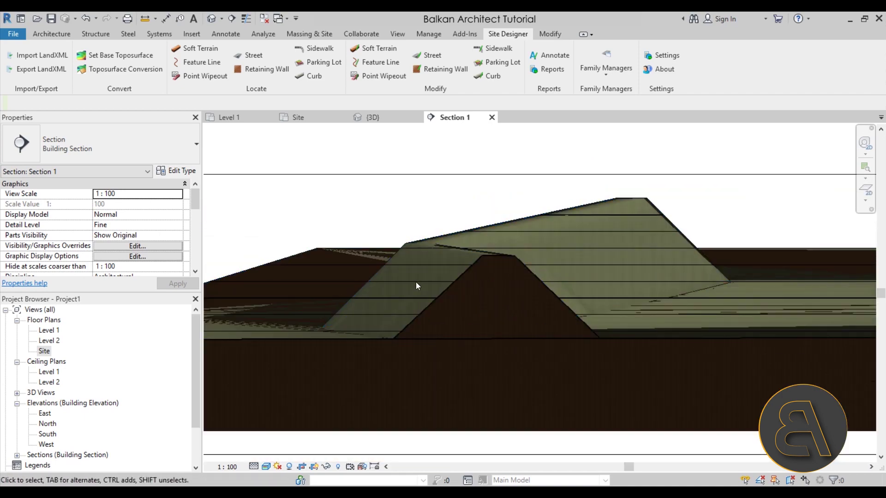
scroll(453, 271, "down", 6)
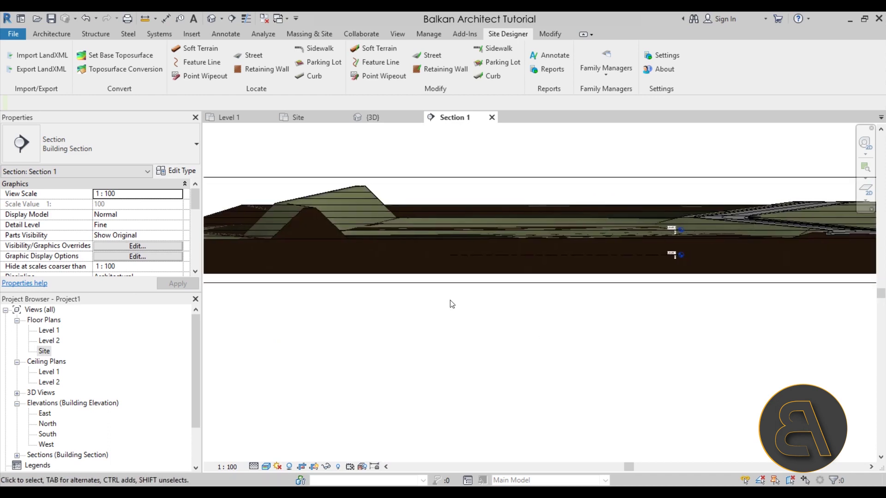
middle_click_drag(625, 269, 598, 293)
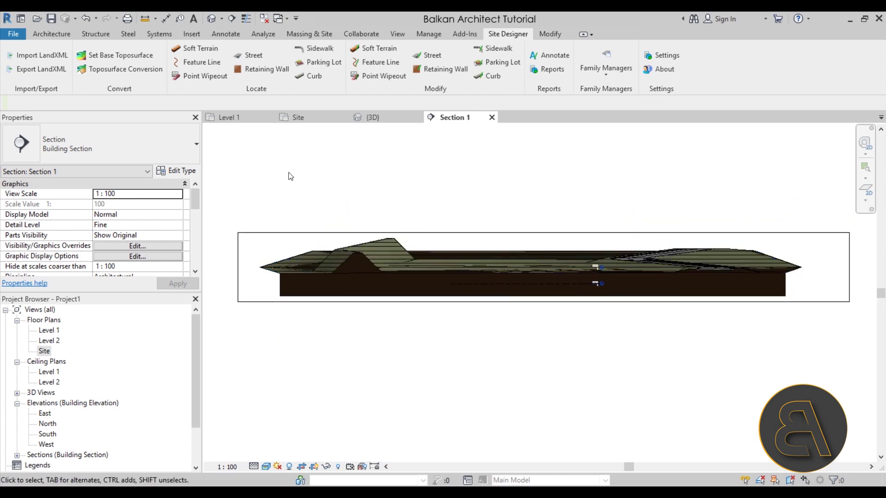
- In the Site plan, insert a 4 foot concrete sidewalk at 0 m relative elevation along a drawn three-segment host line crossing the berm
double_click(44, 349)
scroll(436, 260, "down", 3)
scroll(435, 261, "up", 3)
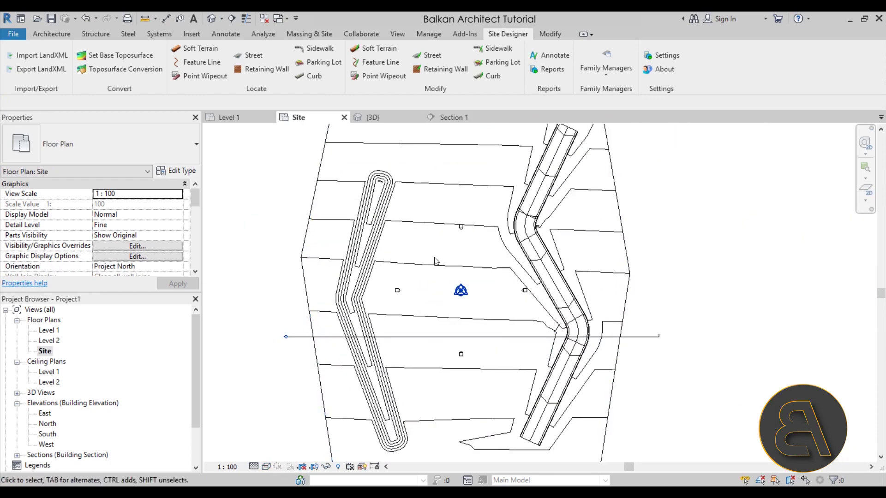
left_click(314, 48)
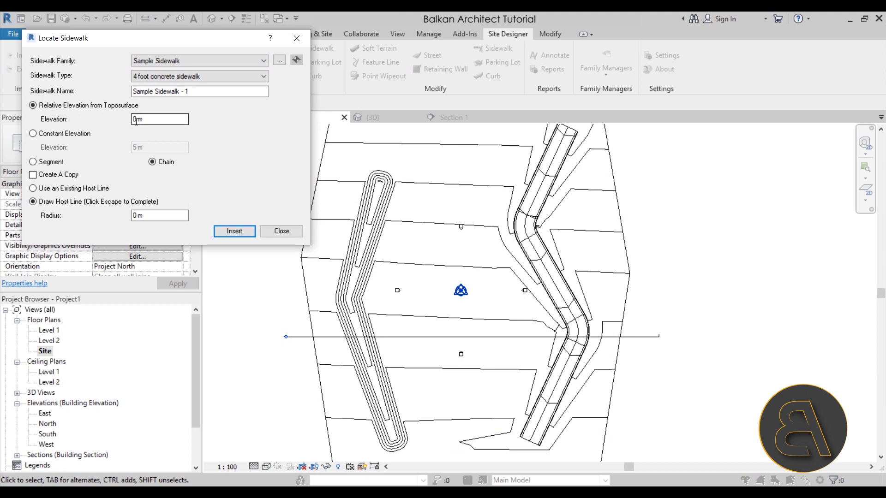
left_click(240, 231)
left_click(378, 281)
left_click(389, 352)
left_click(421, 392)
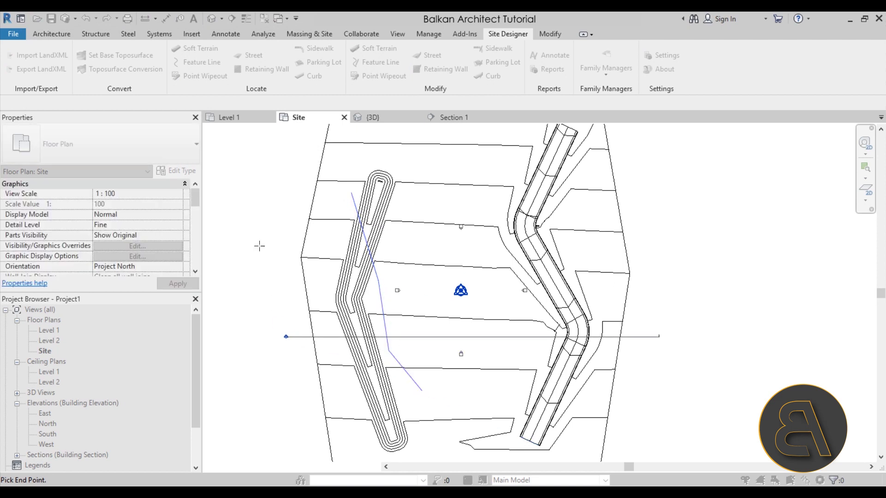
key("Escape")
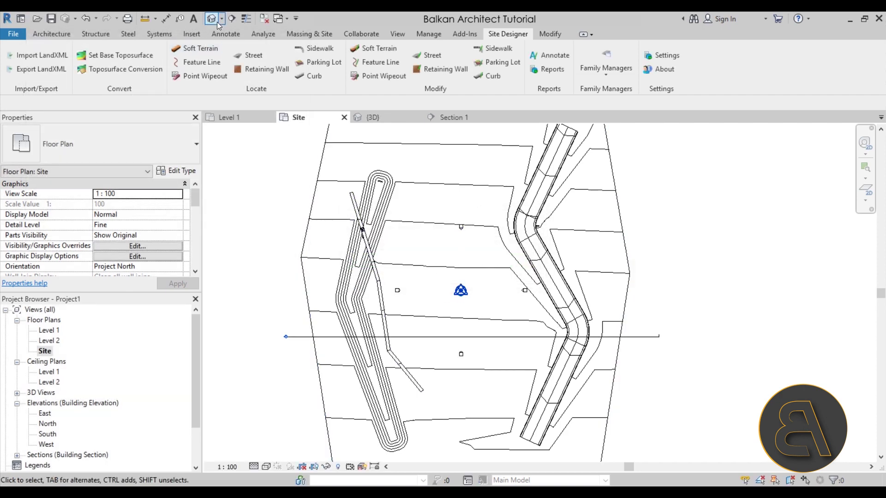
- Open the 3D view and set its visual style to Shaded
left_click(212, 19)
middle_click_drag(440, 222, 309, 426, "shift")
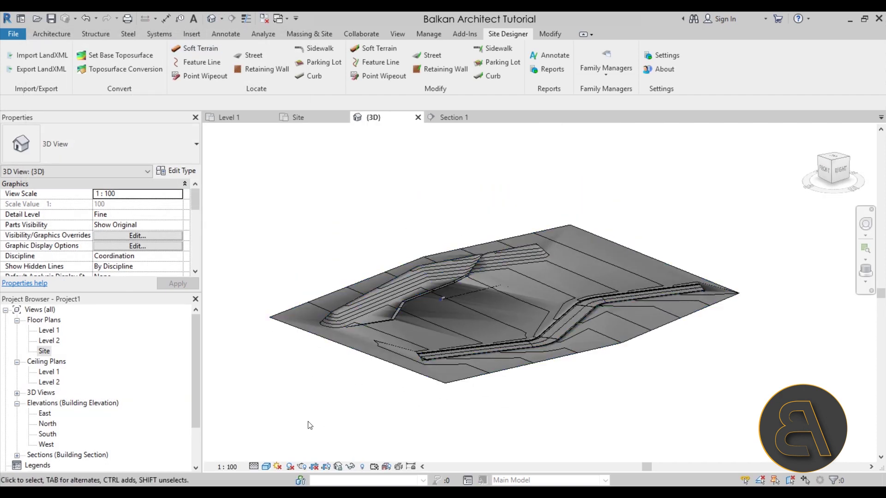
left_click(266, 467)
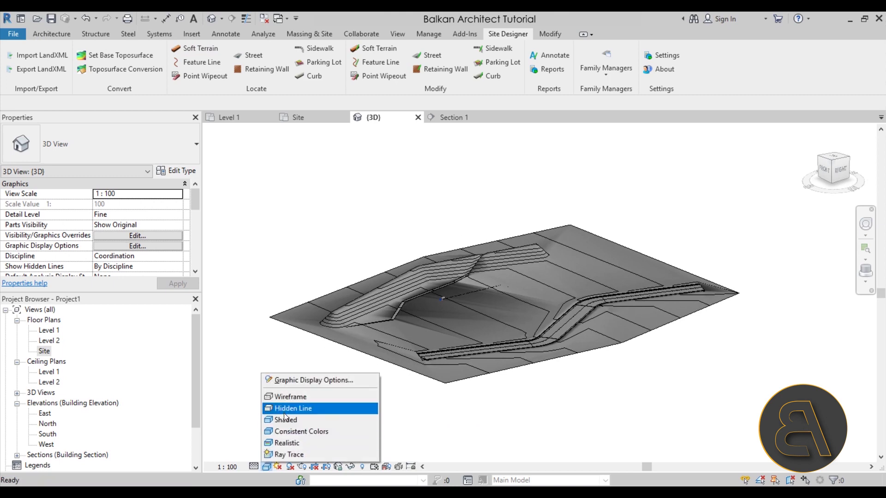
left_click(283, 420)
- Examine the new sidewalk in 3D where it crosses the berm, checking how the terrain is graded around it
middle_click_drag(452, 296, 475, 307, "shift")
scroll(475, 306, "up", 5)
mouse_move(449, 276)
middle_mouse_down("shift")
mouse_move(505, 313)
mouse_move(604, 287)
mouse_move(466, 201)
mouse_move(506, 206)
mouse_move(453, 192)
middle_mouse_up("shift")
scroll(501, 196, "up", 3)
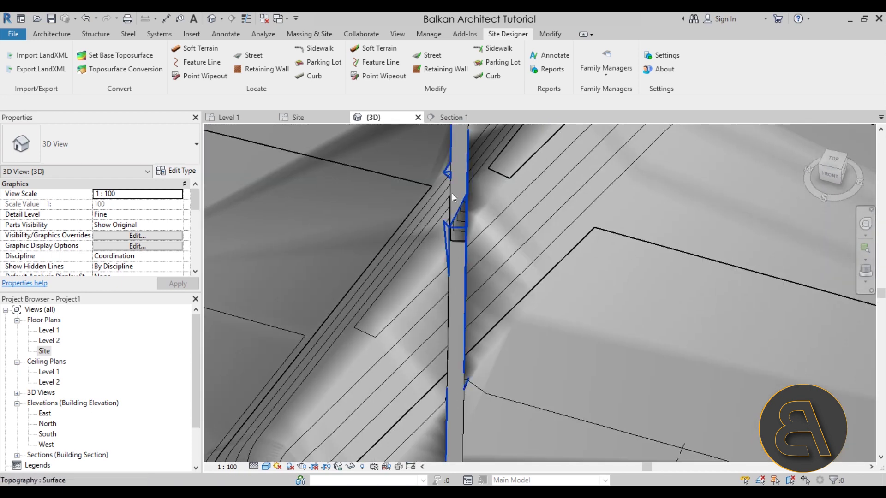
scroll(494, 206, "up", 2)
middle_click_drag(450, 293, 476, 251, "shift")
scroll(475, 250, "up", 5)
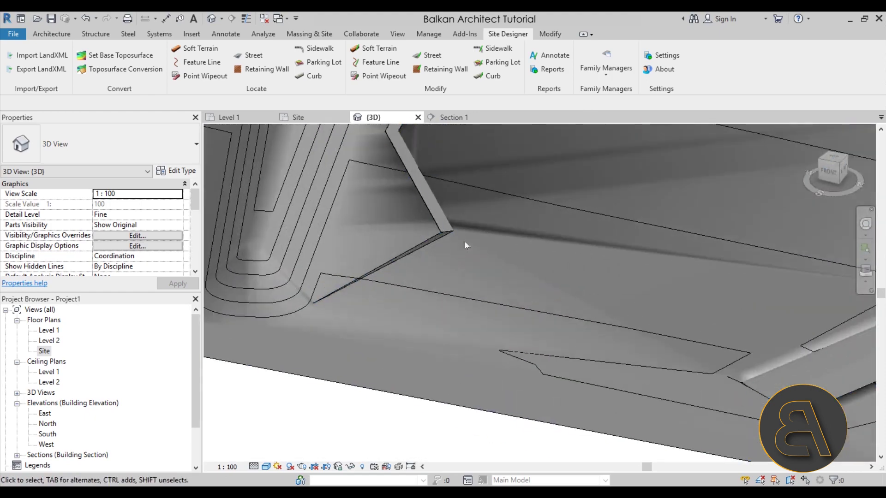
- Select the sidewalk in 3D and examine from several angles where it cuts through the berm and the steep terrain beside it
scroll(432, 234, "down", 6)
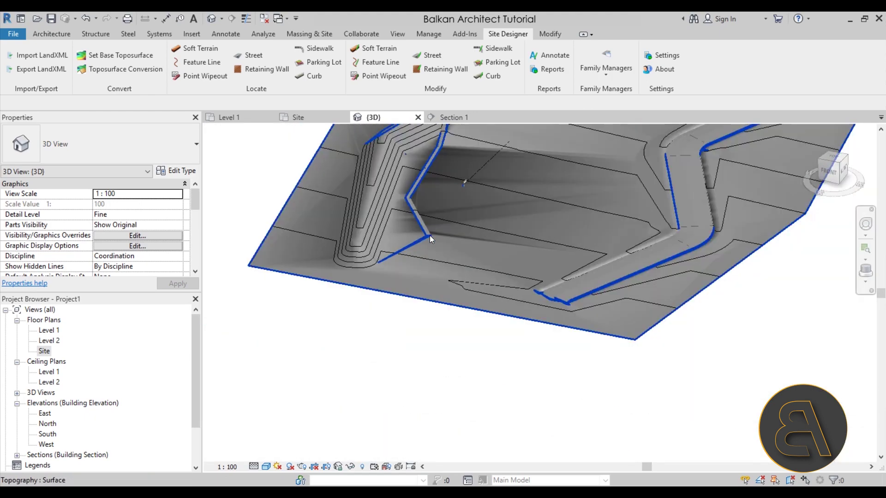
middle_click_drag(430, 236, 455, 270, "shift")
scroll(448, 254, "up", 5)
scroll(381, 244, "up", 2)
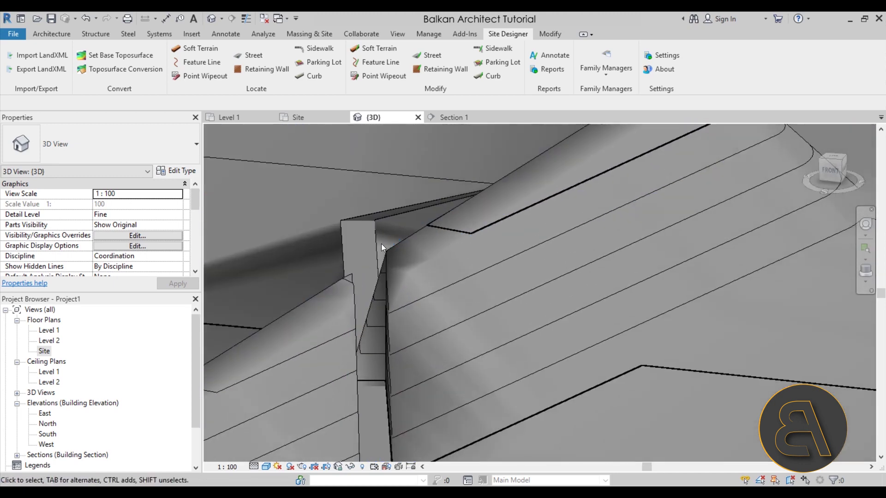
left_click(364, 224)
scroll(363, 223, "down", 4)
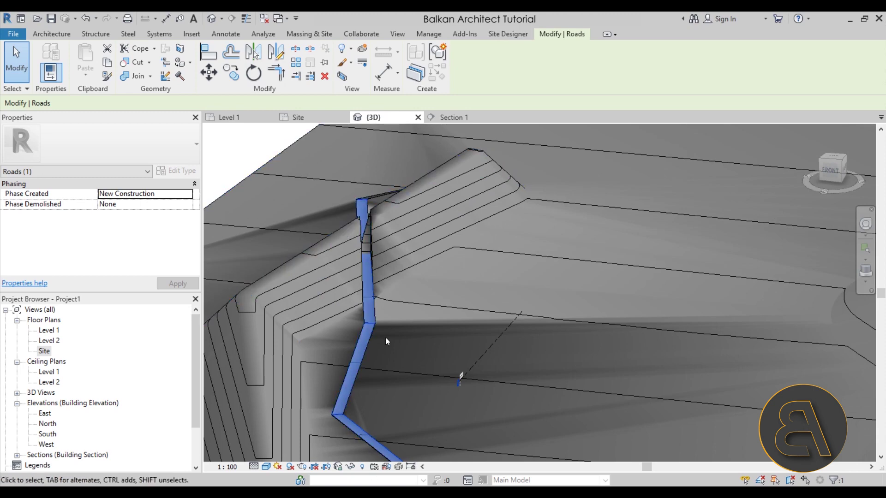
scroll(387, 341, "down", 3)
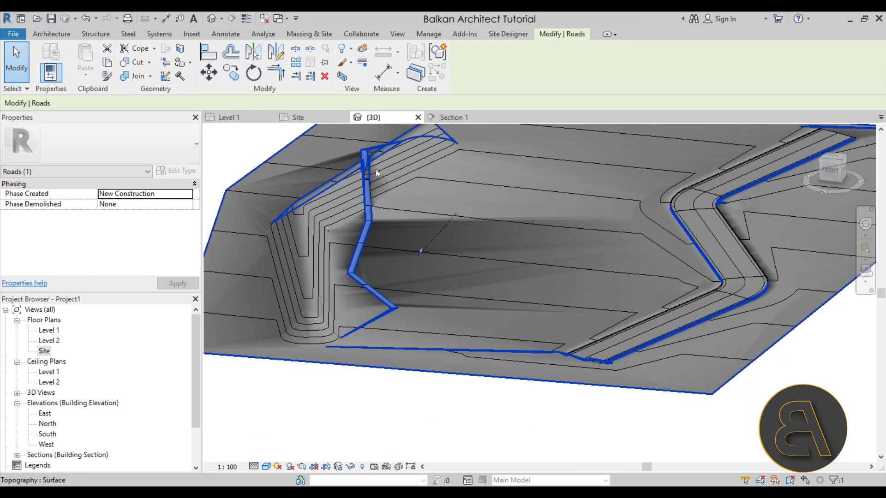
scroll(357, 188, "up", 5)
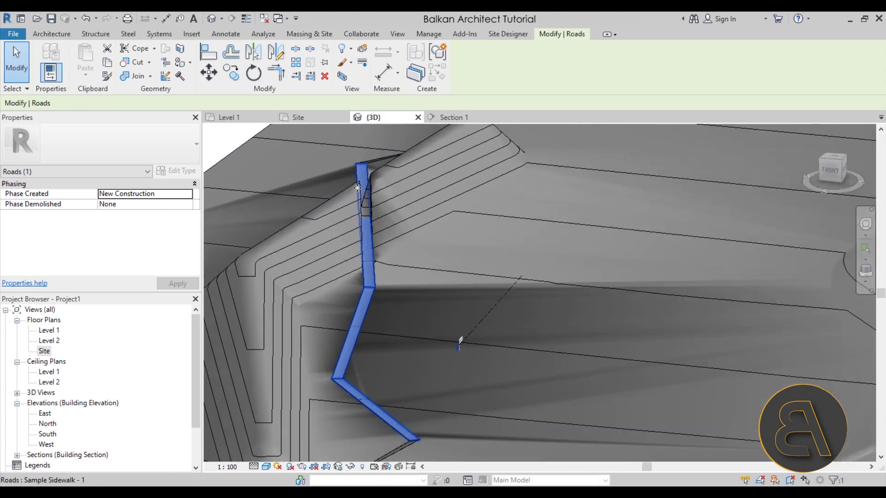
scroll(357, 187, "up", 1)
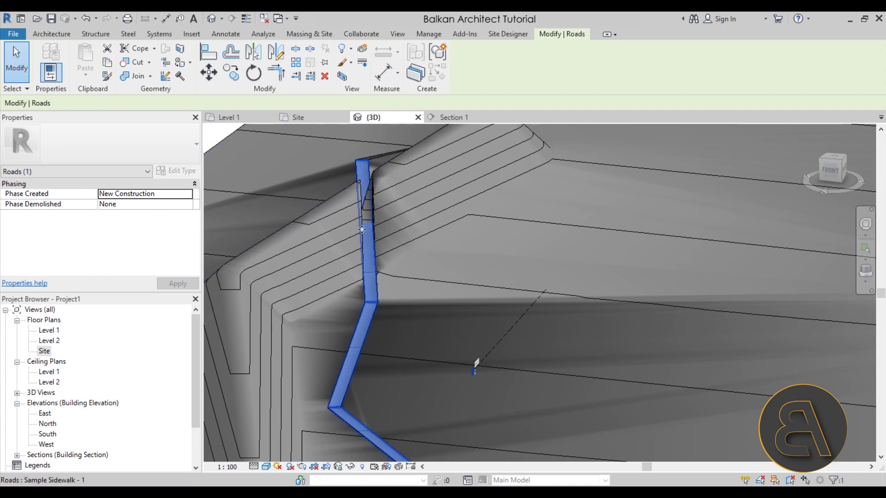
scroll(362, 230, "down", 4)
scroll(360, 240, "up", 5)
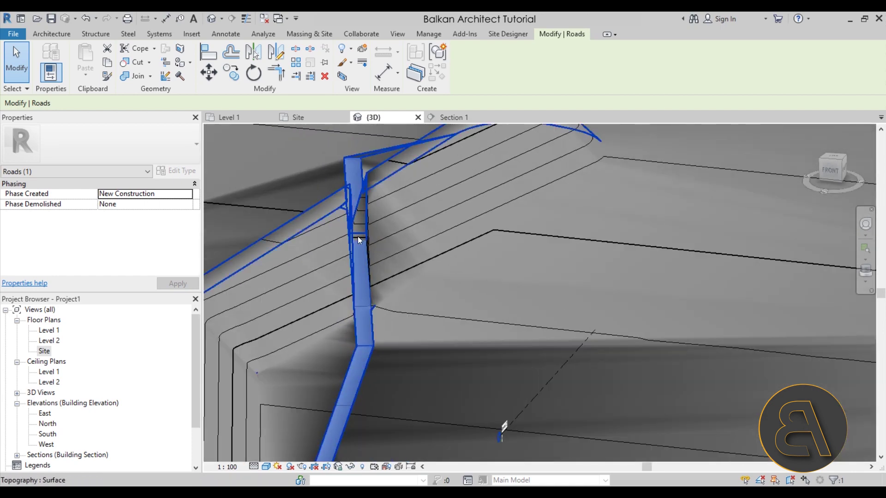
scroll(356, 243, "down", 4)
middle_click_drag(481, 255, 450, 348, "shift")
scroll(402, 352, "up", 5)
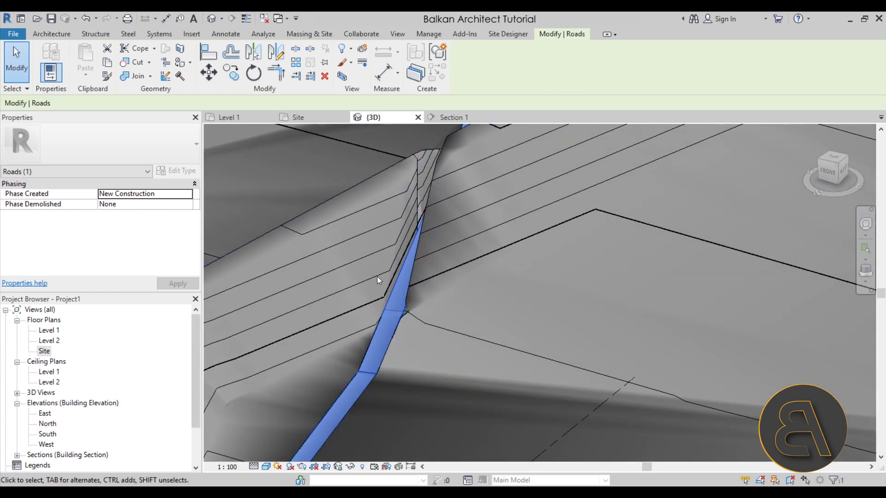
middle_click_drag(429, 175, 447, 364, "shift")
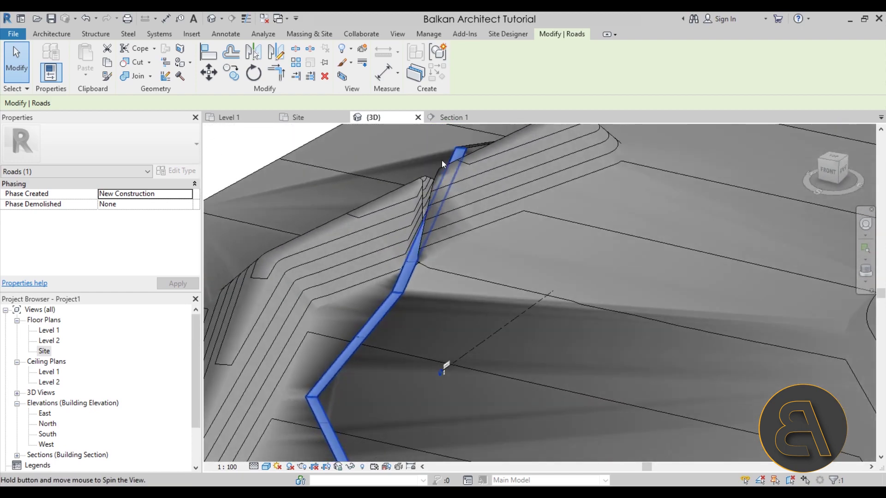
scroll(392, 341, "up", 4)
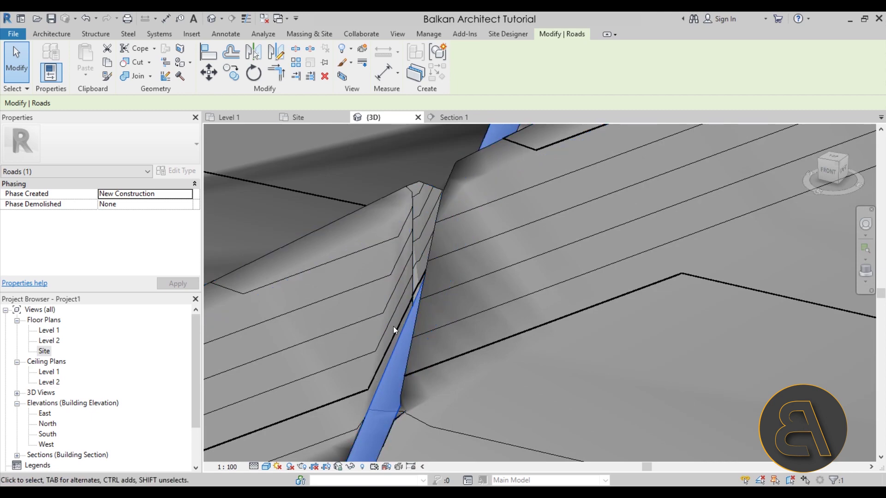
- In the Site plan, insert a Sample Retaining Wall with 2 m exposure relative to the toposurface, drawing its host line along the sidewalk edge through the berm
left_click(494, 38)
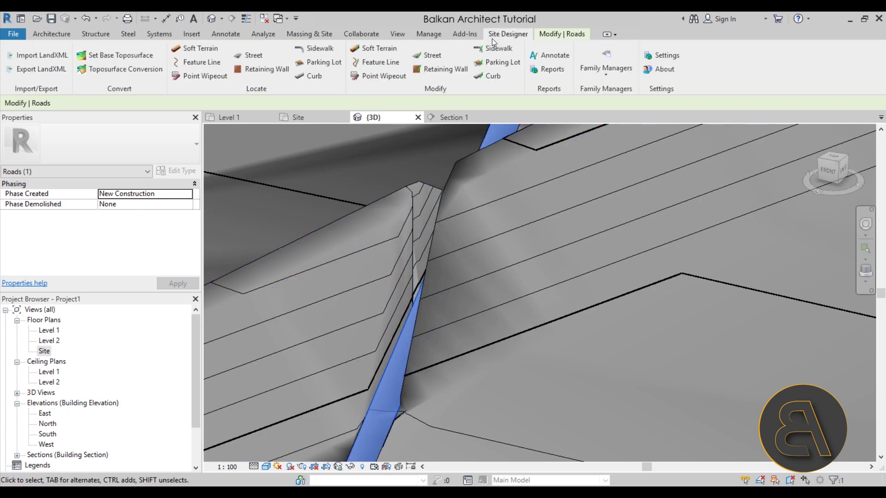
double_click(45, 351)
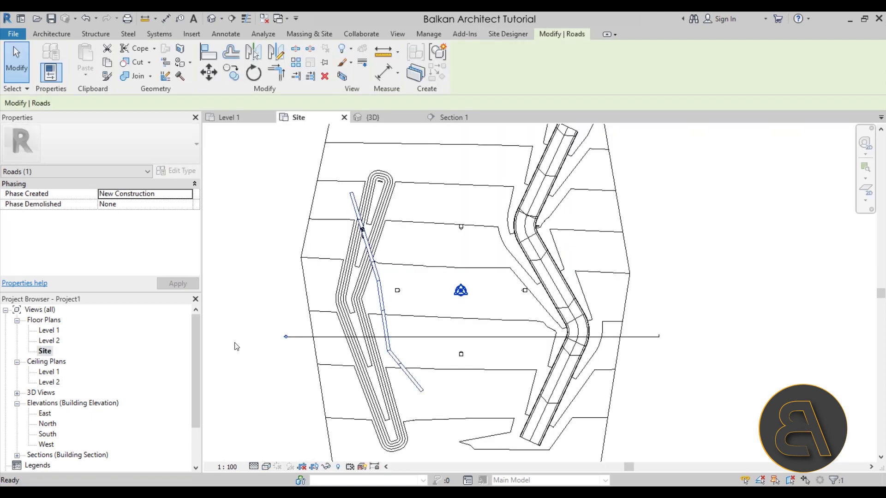
scroll(365, 226, "up", 5)
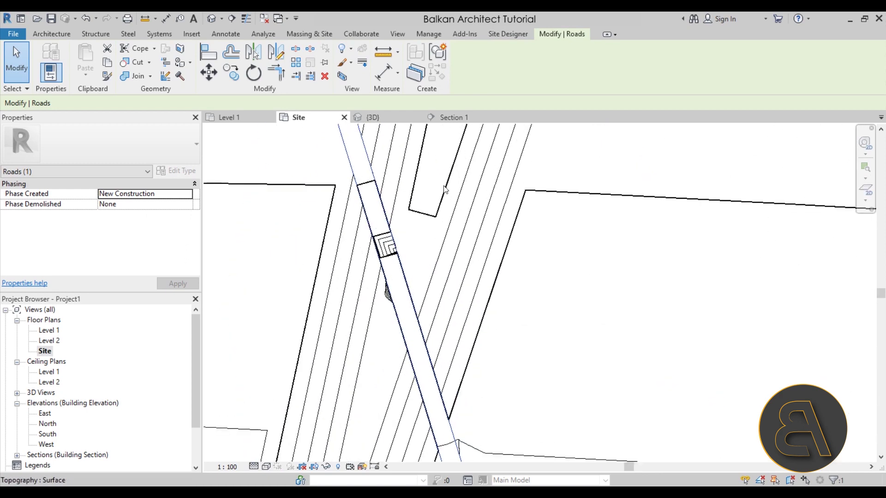
left_click(507, 36)
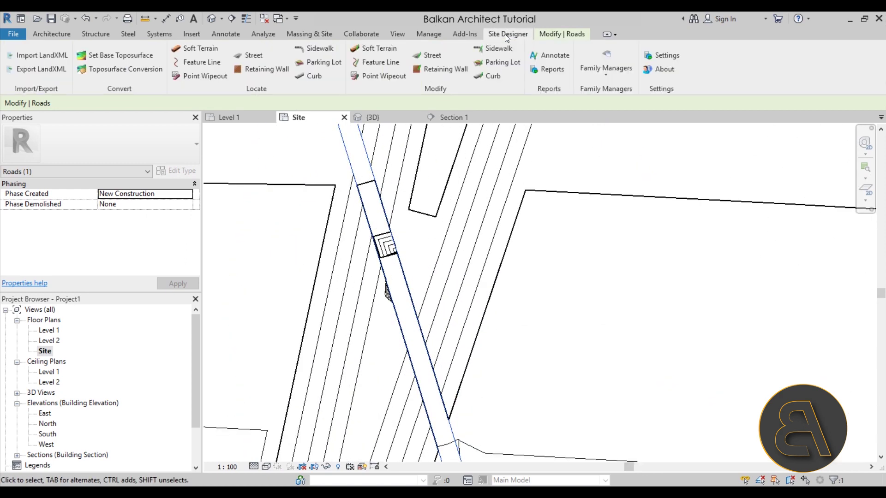
left_click(253, 73)
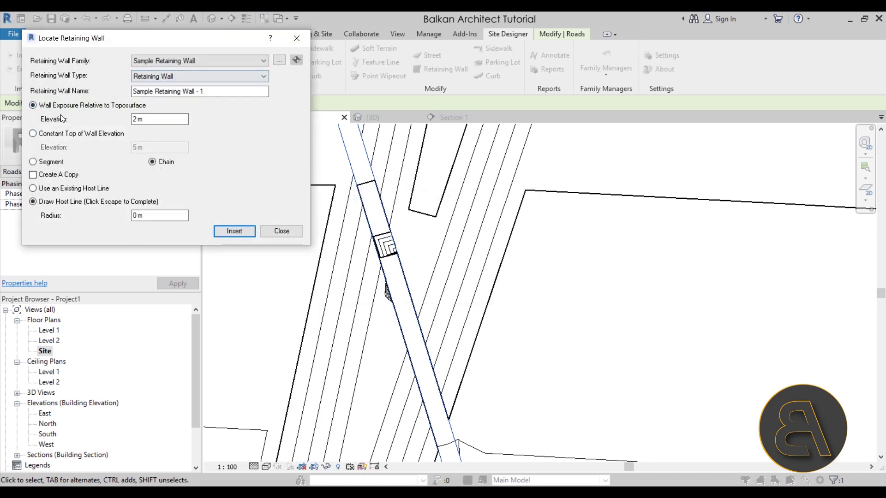
double_click(159, 119)
type("2 m")
left_click(228, 233)
left_click(339, 135)
scroll(339, 135, "down", 3)
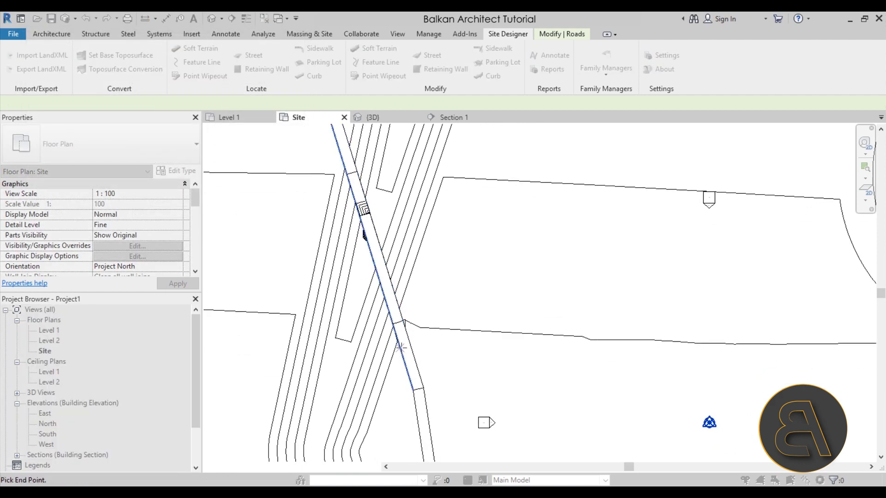
left_click(400, 347)
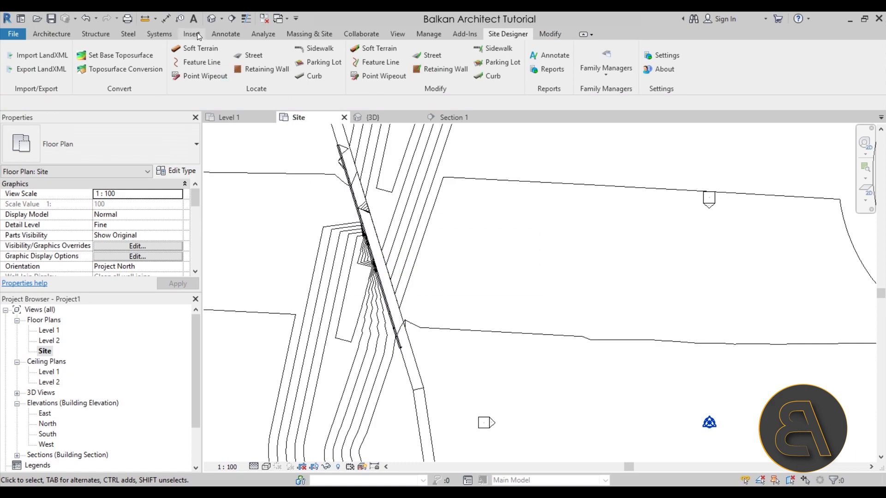
- Open the 3D view, select the new retaining wall and examine how it holds the berm beside the sidewalk
left_click(212, 19)
middle_click_drag(547, 312, 489, 318, "shift")
left_click(473, 319)
scroll(485, 311, "up", 5)
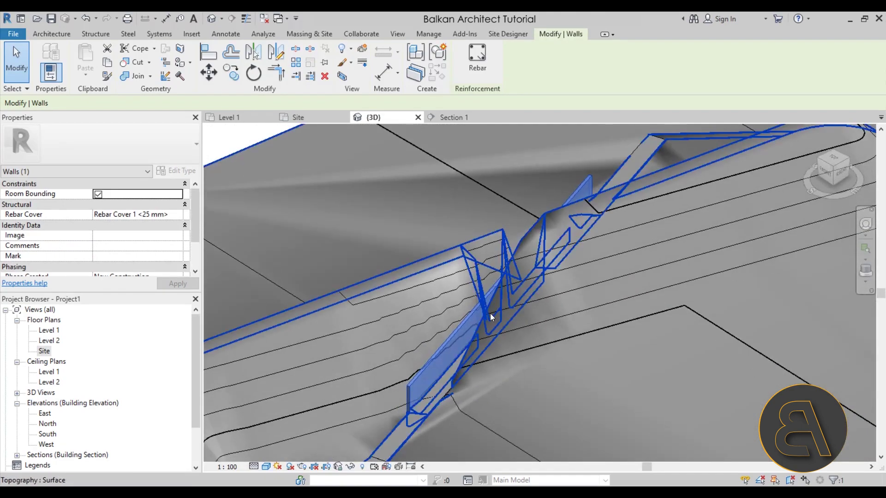
scroll(470, 230, "down", 6)
middle_click_drag(461, 254, 462, 185, "shift")
left_click(507, 33)
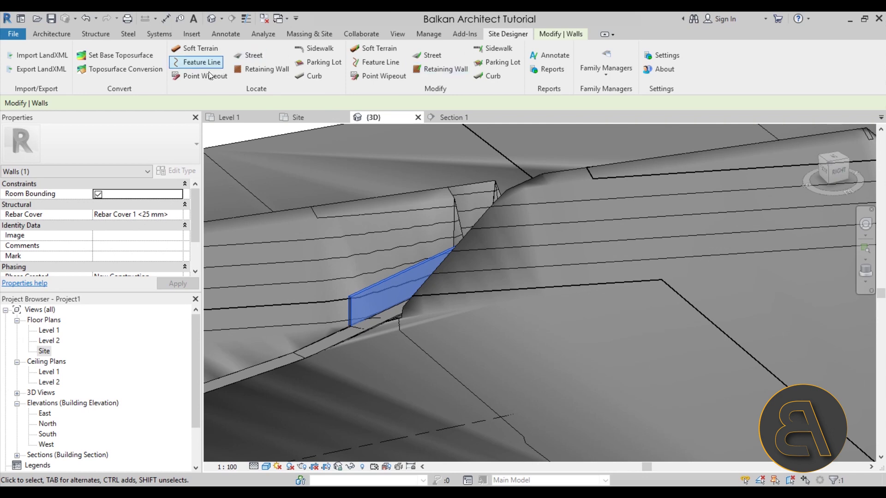
scroll(440, 153, "down", 5)
middle_click_drag(414, 177, 555, 265, "shift")
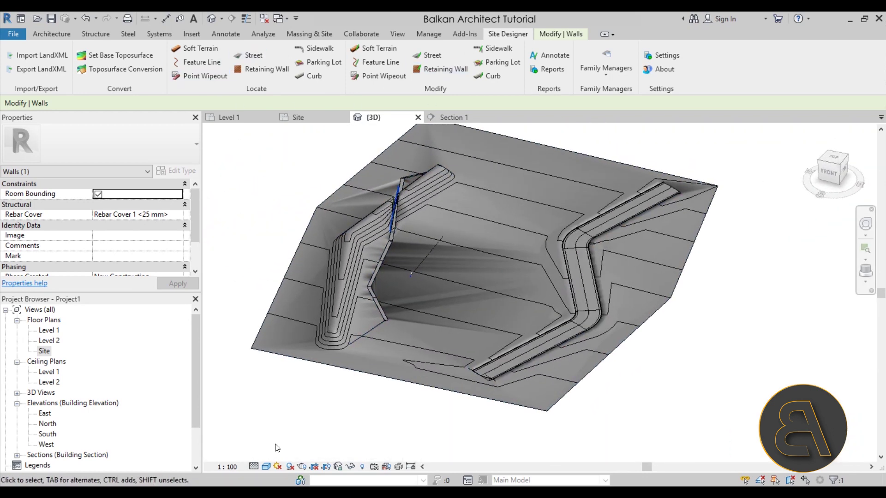
- Set the 3D view's visual style to Realistic and examine the whole site with its berm, sidewalk, retaining wall and street
left_click(267, 466)
left_click(277, 443)
mouse_move(454, 336)
middle_mouse_down("shift")
mouse_move(448, 343)
mouse_move(461, 323)
middle_mouse_up("shift")
scroll(463, 334, "up", 3)
scroll(460, 317, "up", 2)
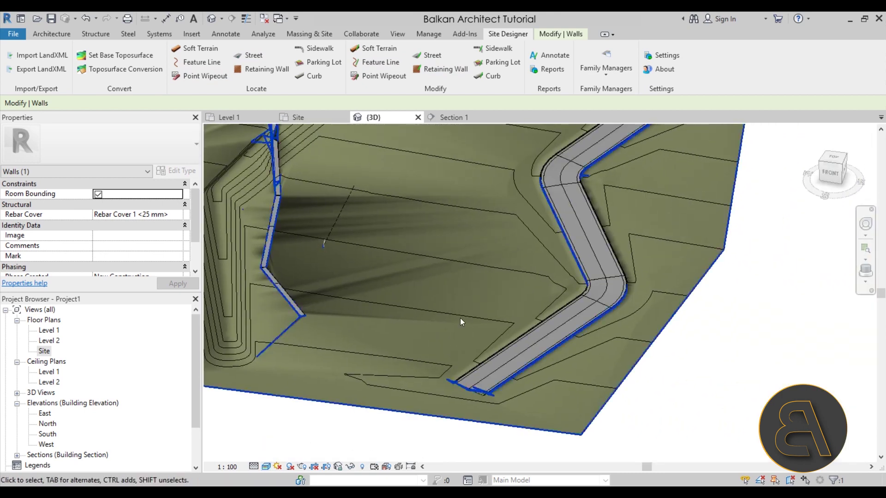
scroll(461, 317, "down", 3)
middle_click_drag(447, 291, 377, 189, "shift")
scroll(415, 221, "up", 1)
middle_click_drag(433, 256, 437, 265)
scroll(438, 264, "up", 2)
scroll(452, 249, "up", 1)
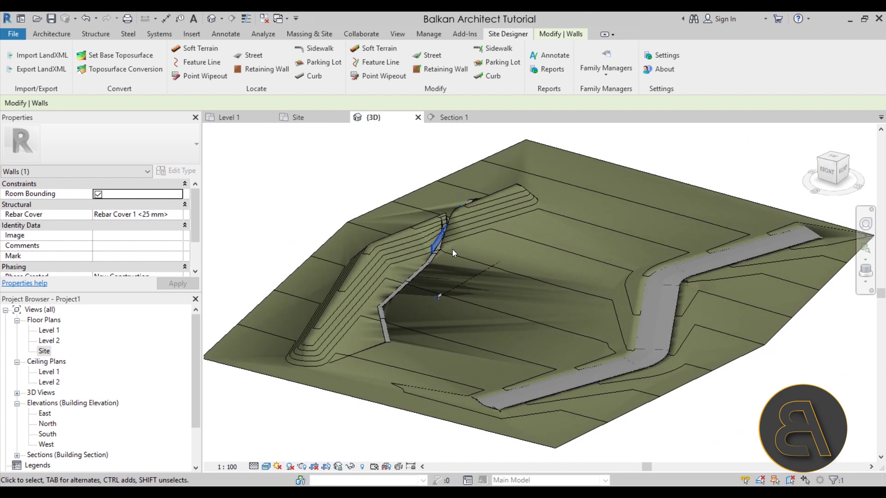